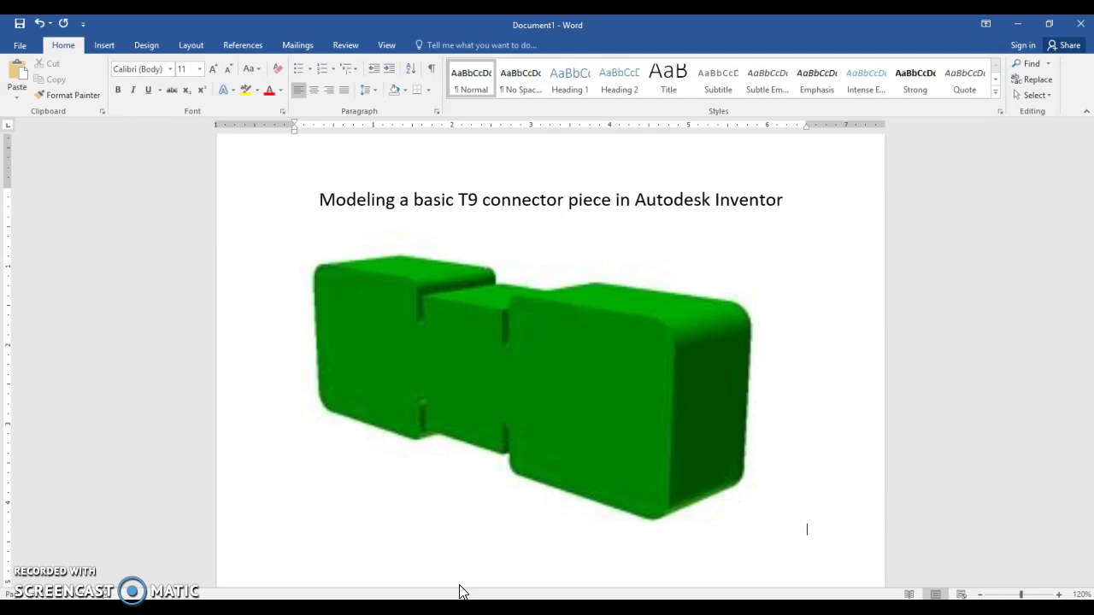
# Scroll the Word document down to the T9 connector's dimensioned profile sketch
pyautogui.scroll(-10, 515, 427)
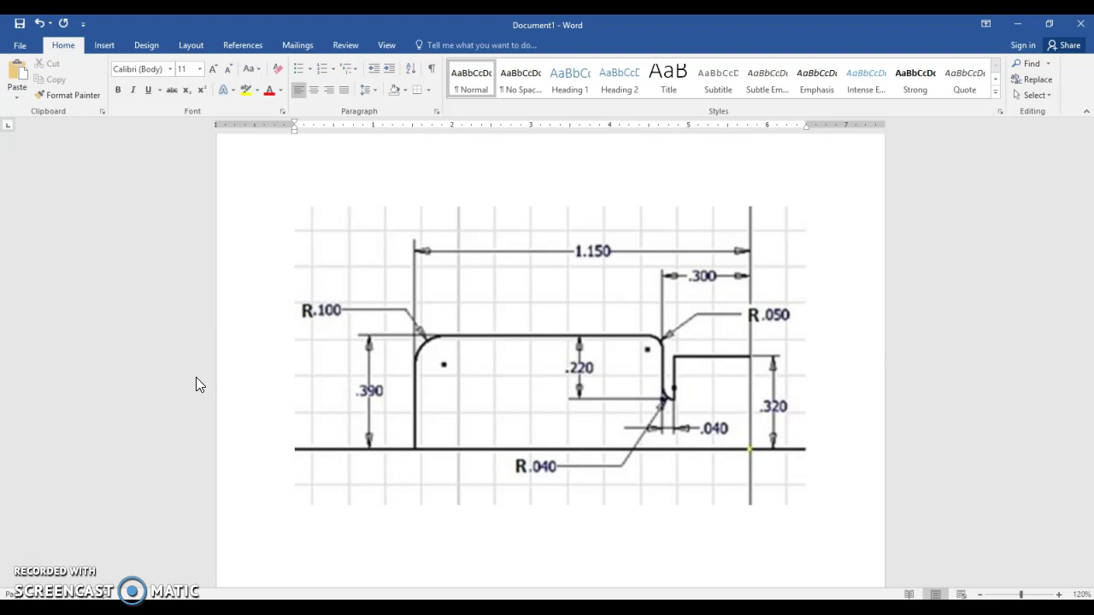
# Switch to the empty Inventor Part1 and start Sketch1 on the XY plane
pyautogui.click(491, 556)
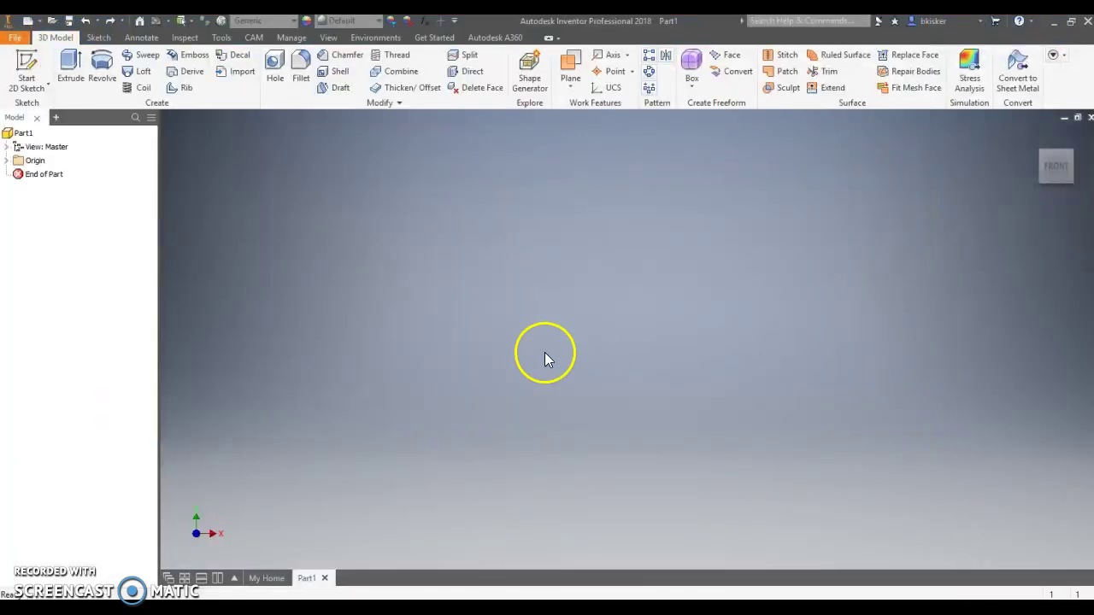
pyautogui.click(24, 73)
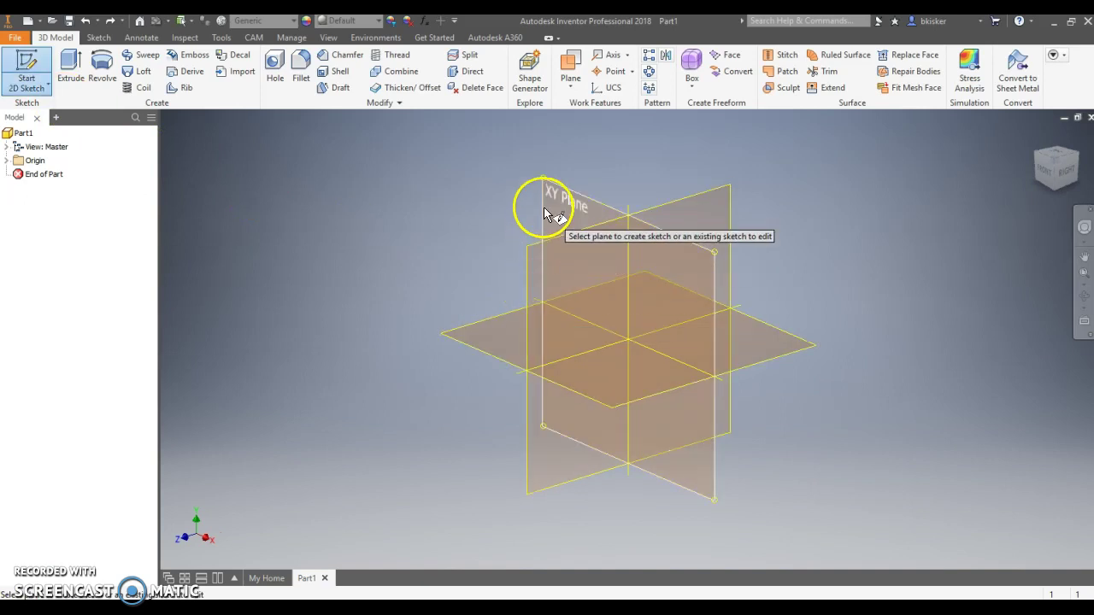
pyautogui.click(545, 213)
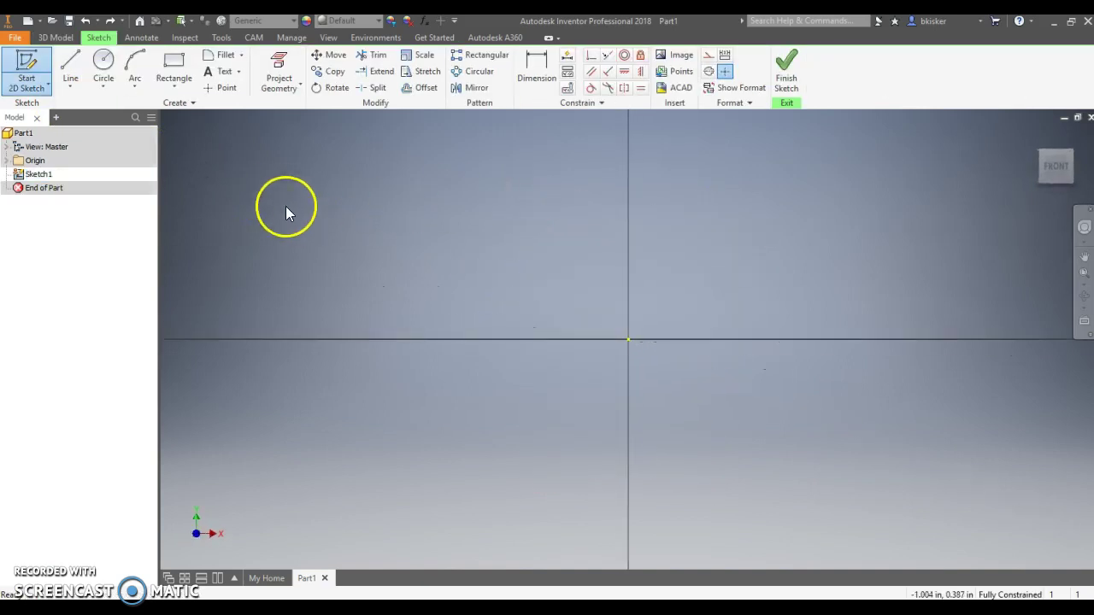
# Draw a rectangle anchored at the origin, 1.15 wide and .39 tall
pyautogui.click(171, 64)
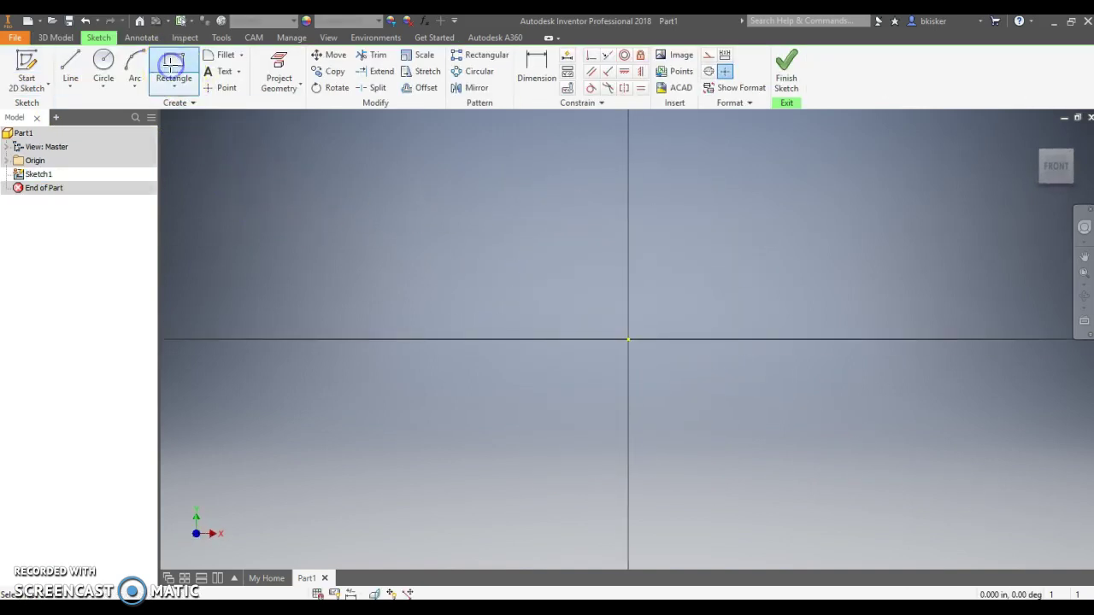
pyautogui.click(629, 338)
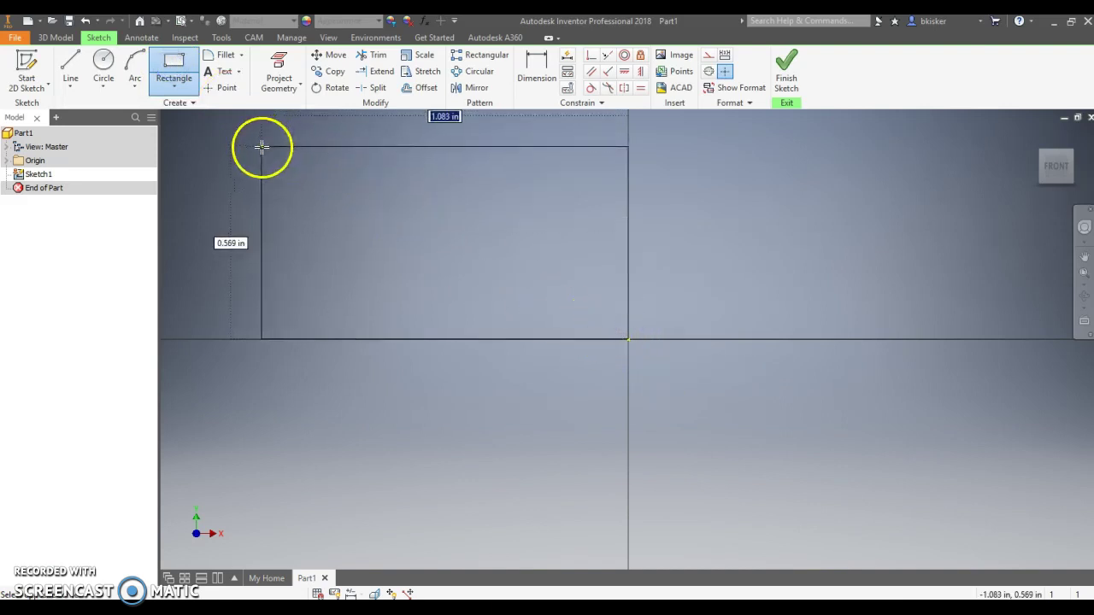
pyautogui.write('1.1')
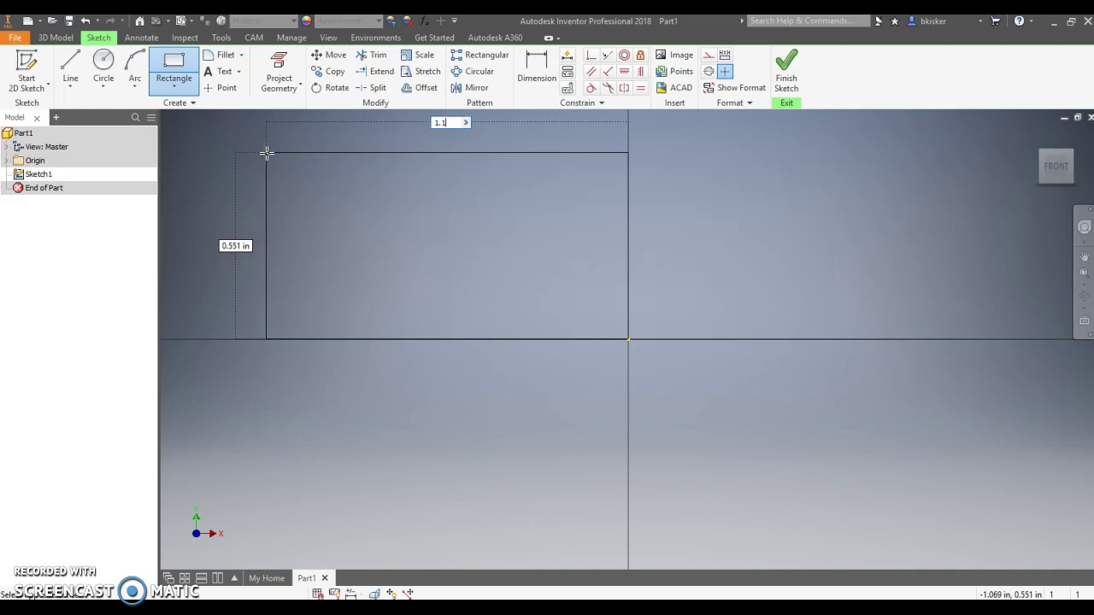
pyautogui.write('5')
pyautogui.press('Tab')
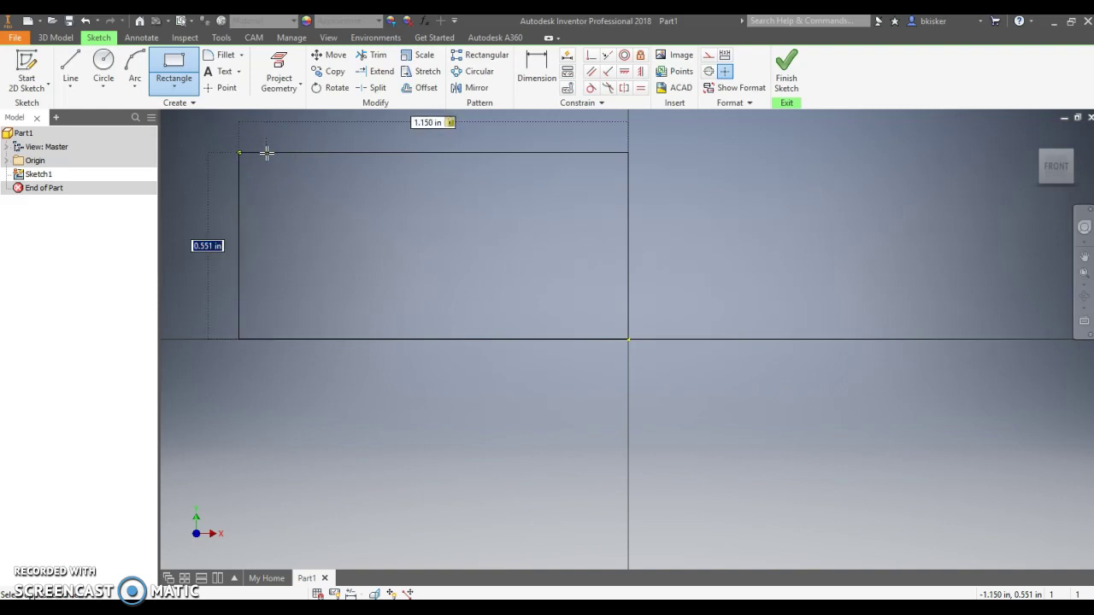
pyautogui.write('.39')
pyautogui.press('Return')
pyautogui.click(352, 207)
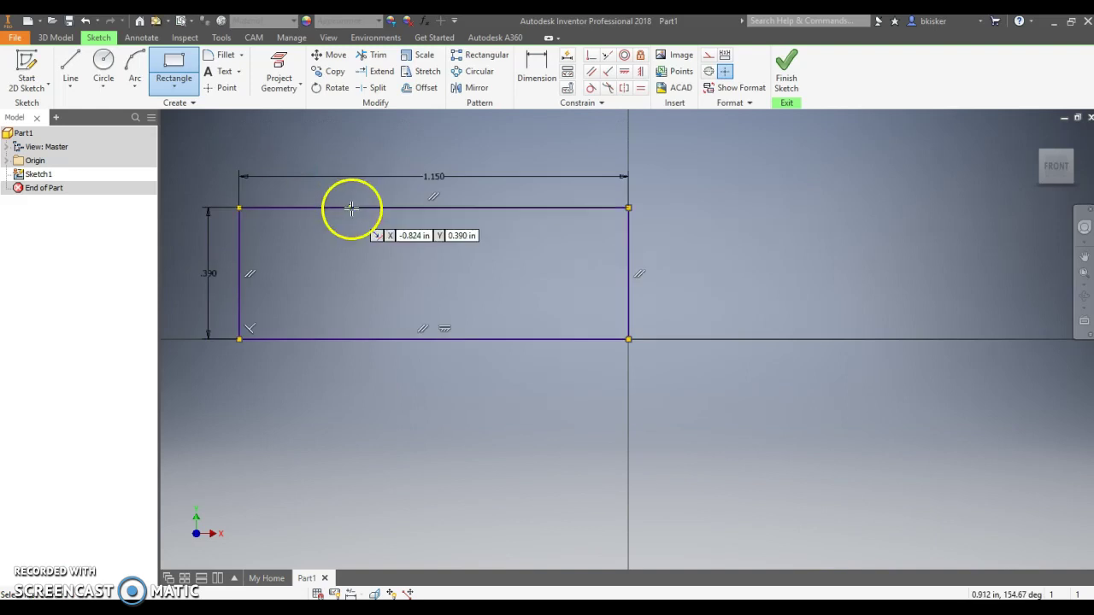
pyautogui.click(332, 362)
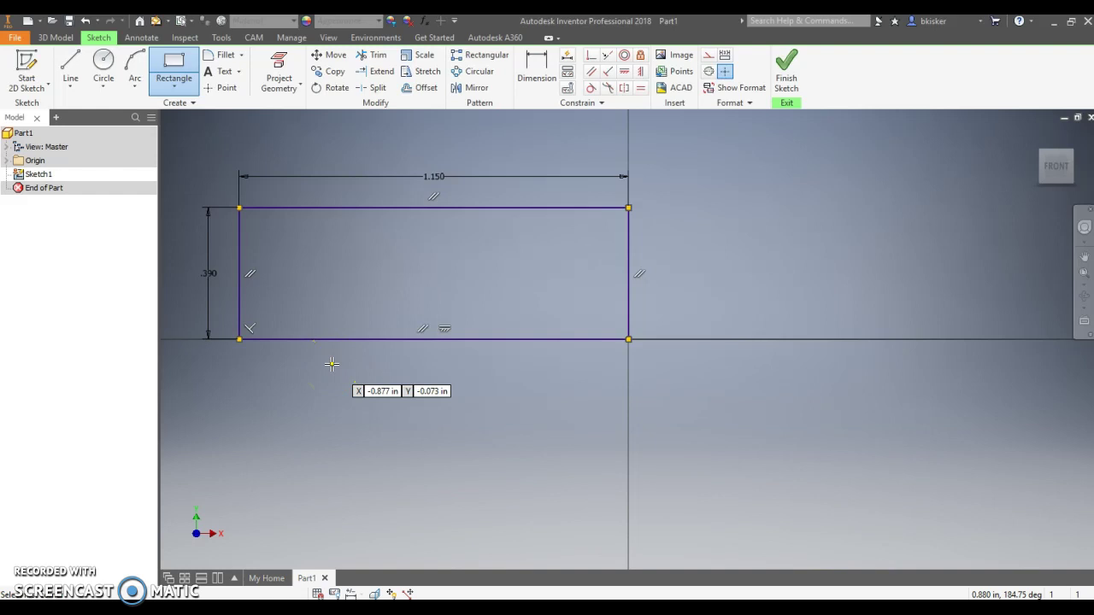
# Draw a stepped line from the rectangle's top edge down, across a notch, to the right edge
pyautogui.click(71, 70)
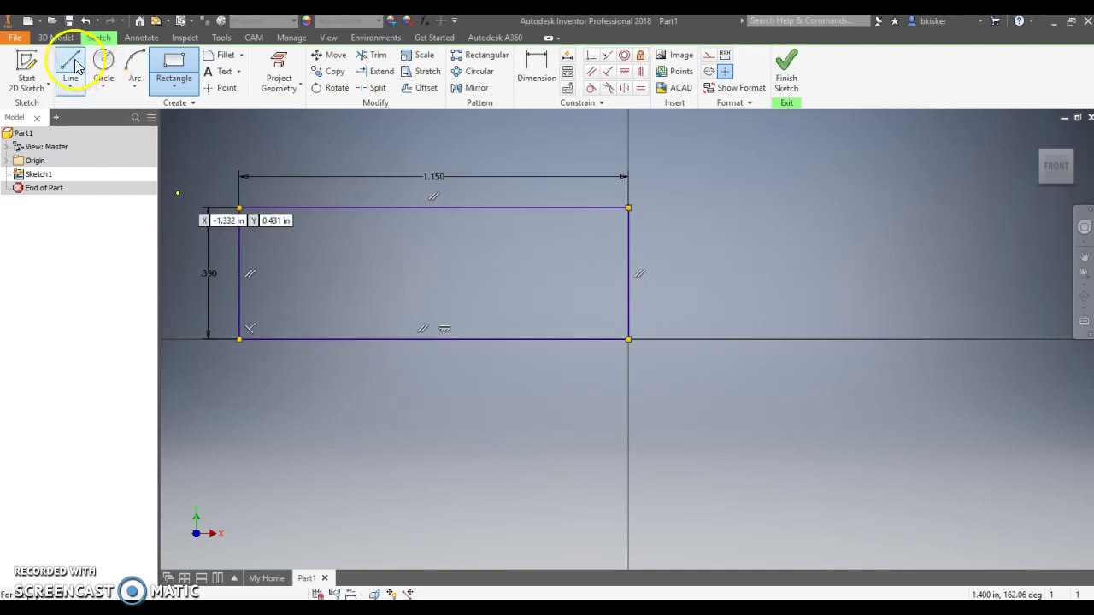
pyautogui.click(491, 208)
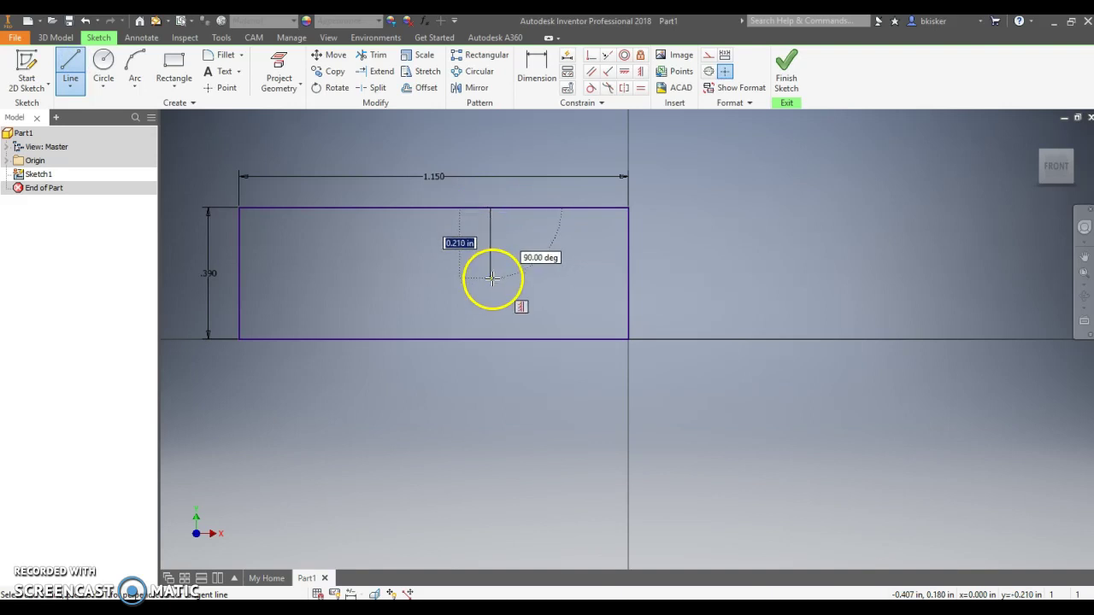
pyautogui.click(493, 278)
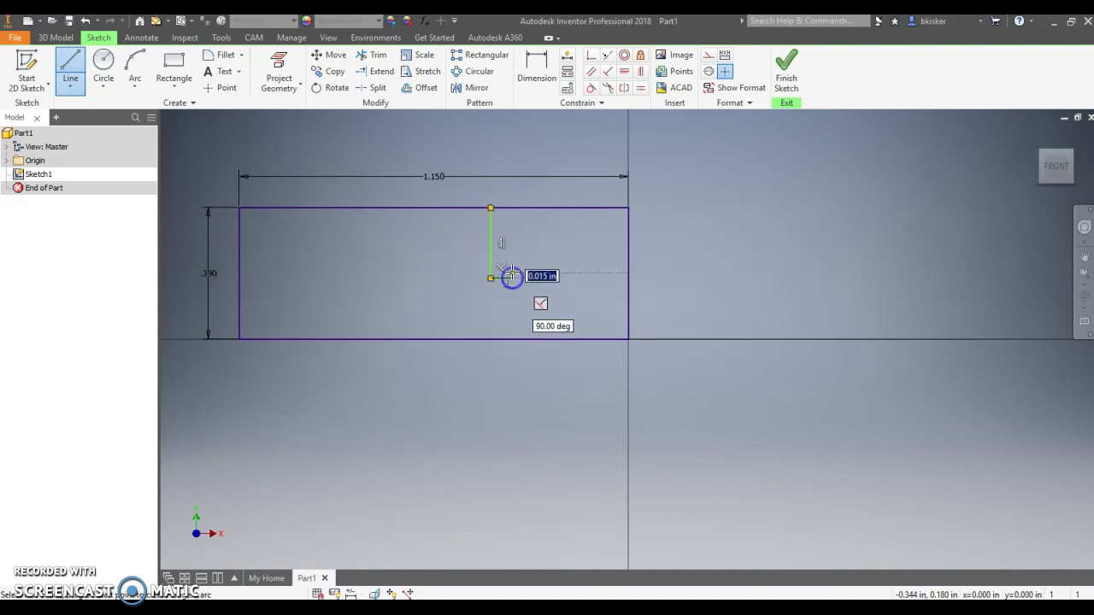
pyautogui.click(513, 240)
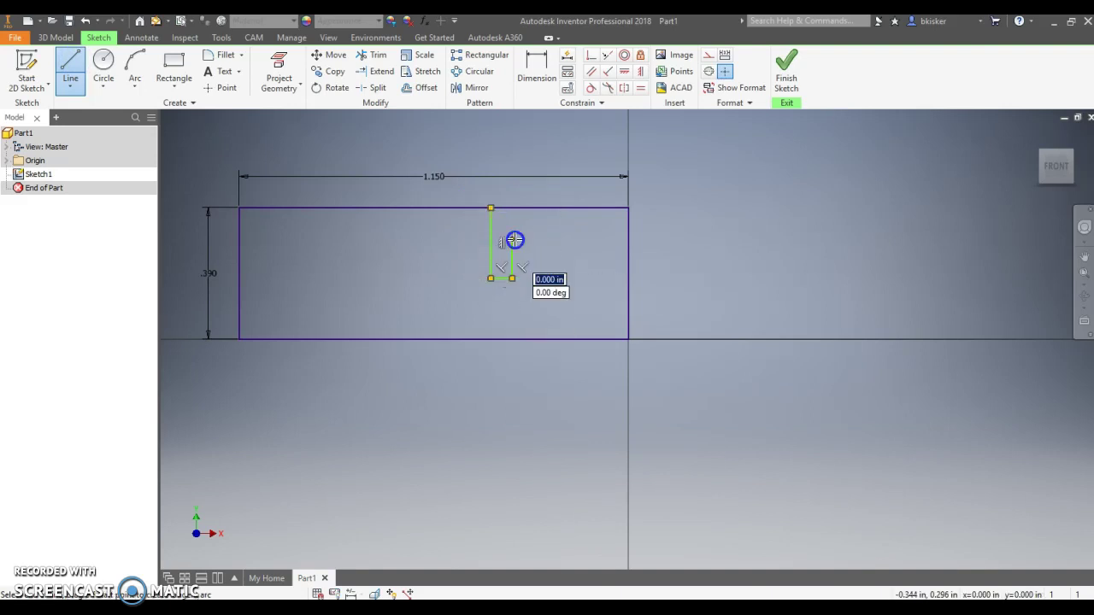
pyautogui.click(628, 239)
pyautogui.rightClick(628, 243)
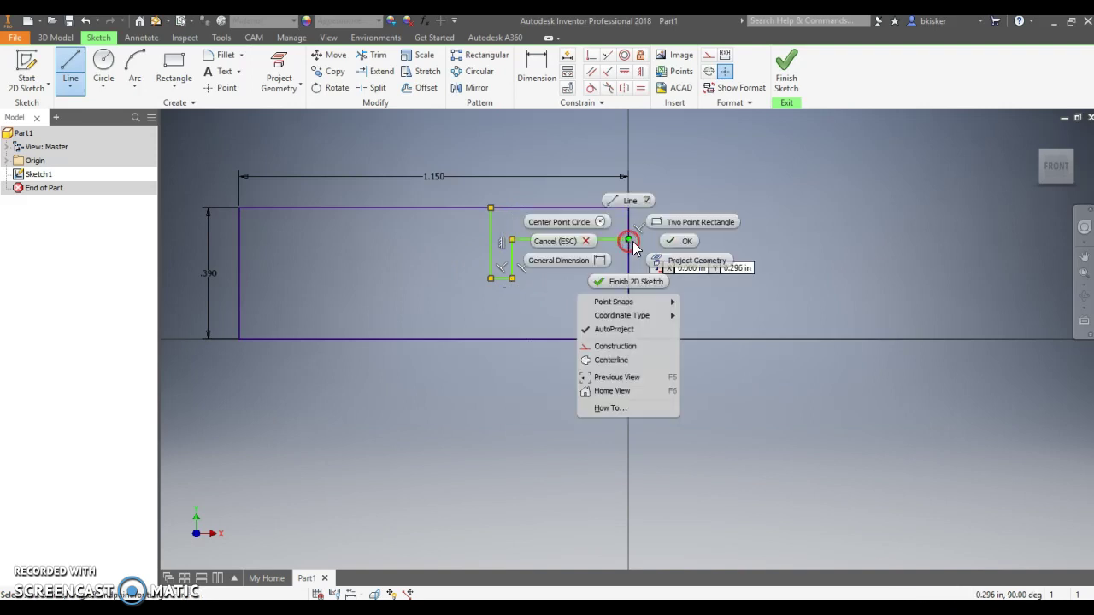
pyautogui.click(674, 247)
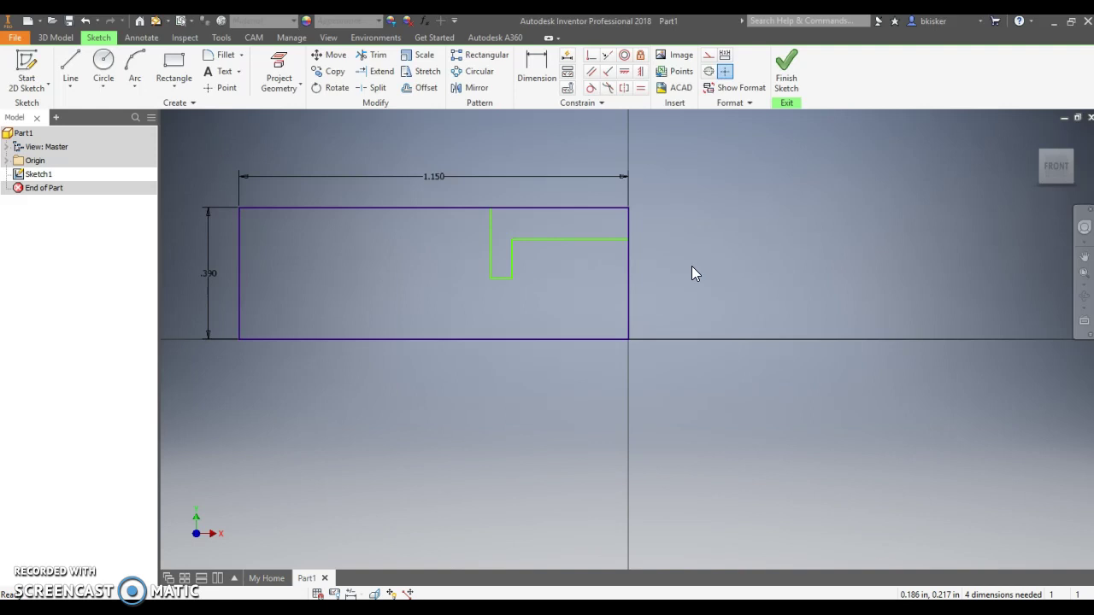
# Dimension the inner horizontal line .32 above the bottom edge
pyautogui.press('d')
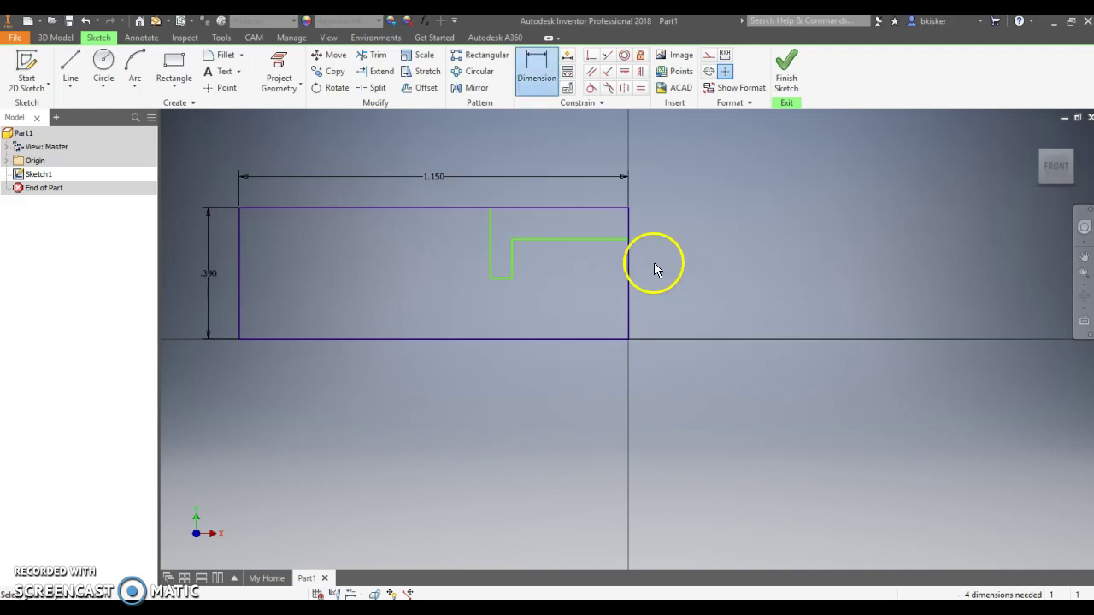
pyautogui.click(591, 340)
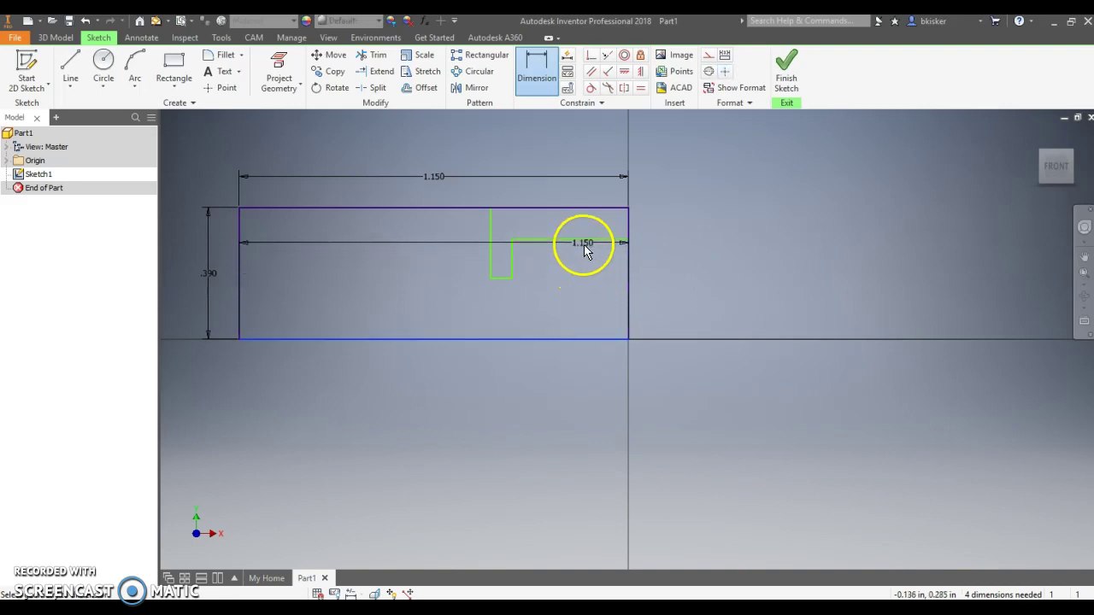
pyautogui.click(585, 240)
pyautogui.click(654, 286)
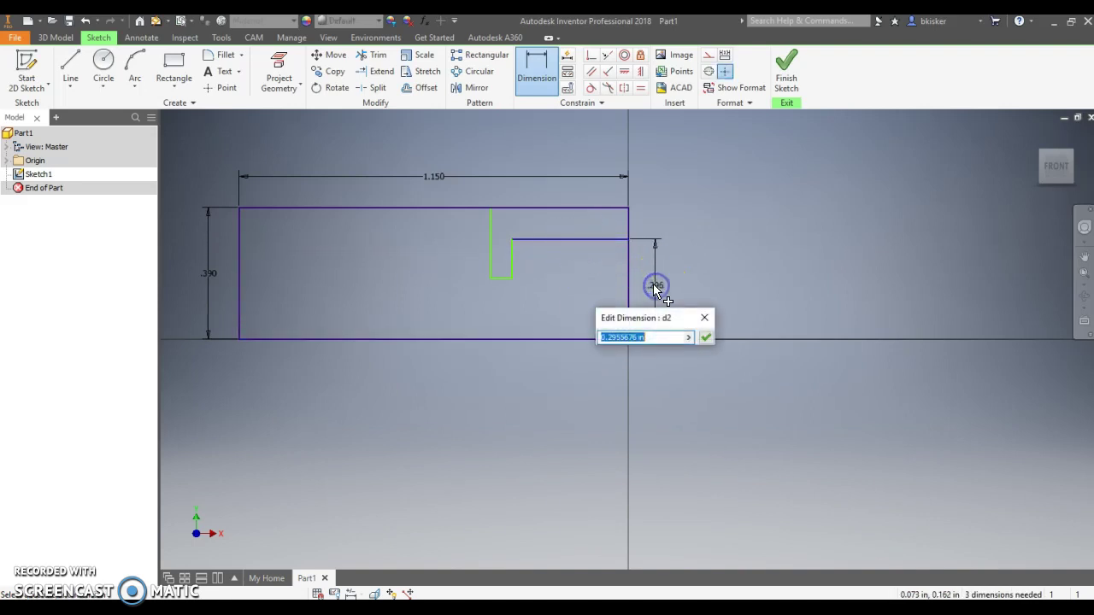
pyautogui.write('.39')
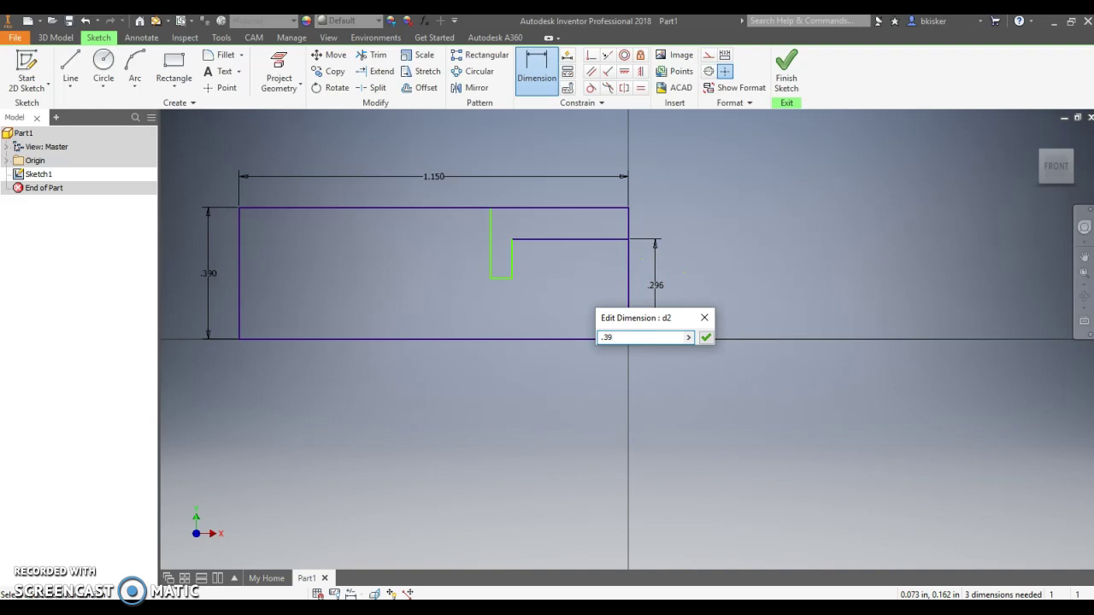
pyautogui.press('BackSpace')
pyautogui.press('BackSpace')
pyautogui.write('32')
pyautogui.press('Return')
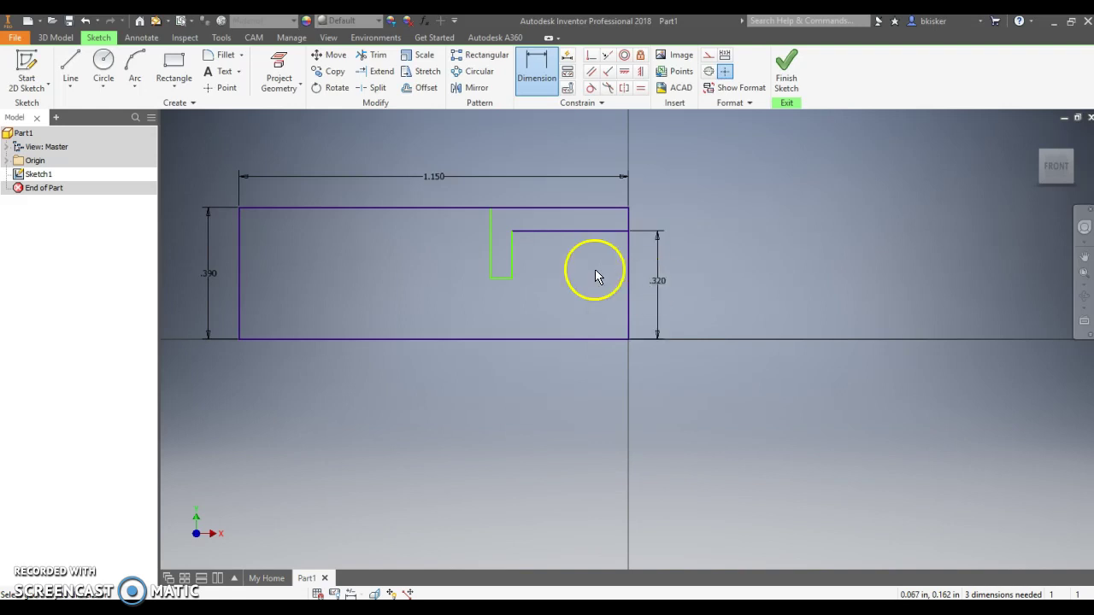
# Set the notch depth from the top edge to .22
pyautogui.click(442, 208)
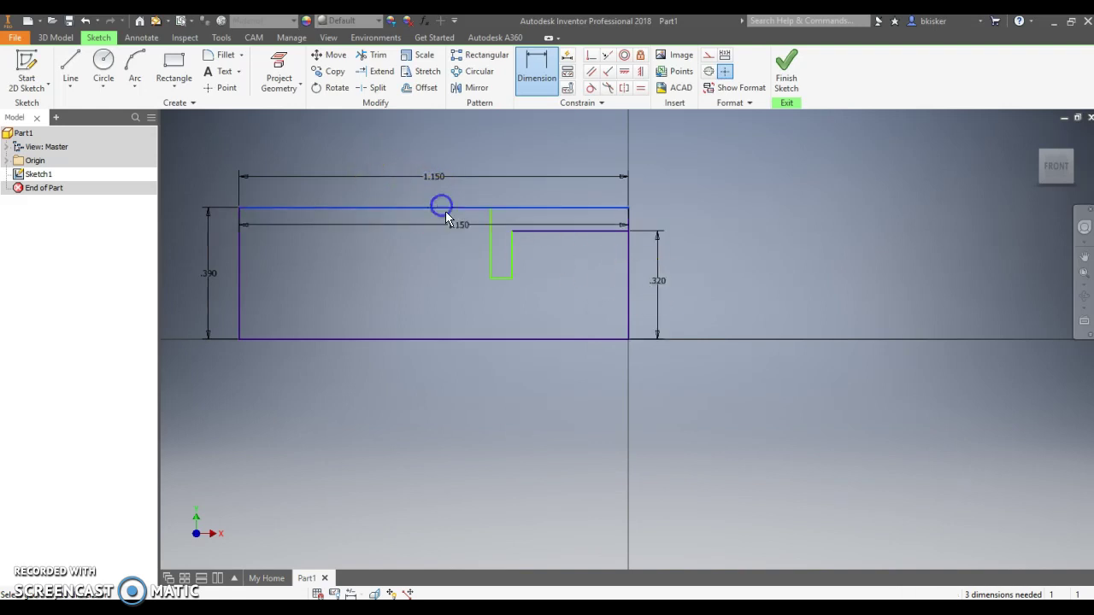
pyautogui.click(500, 280)
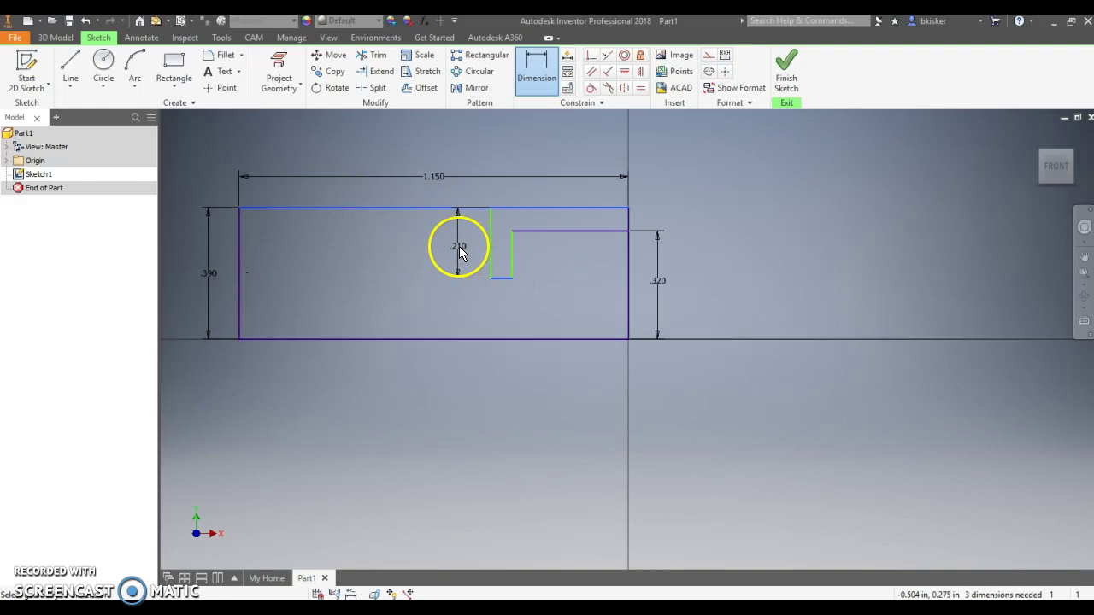
pyautogui.click(459, 252)
pyautogui.write('.22')
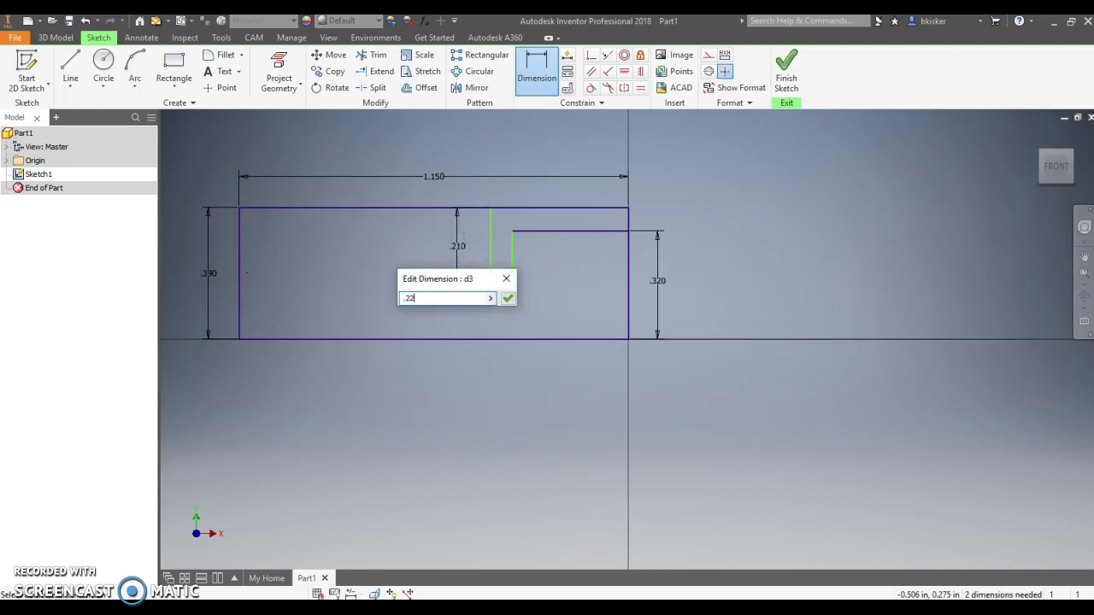
pyautogui.press('Return')
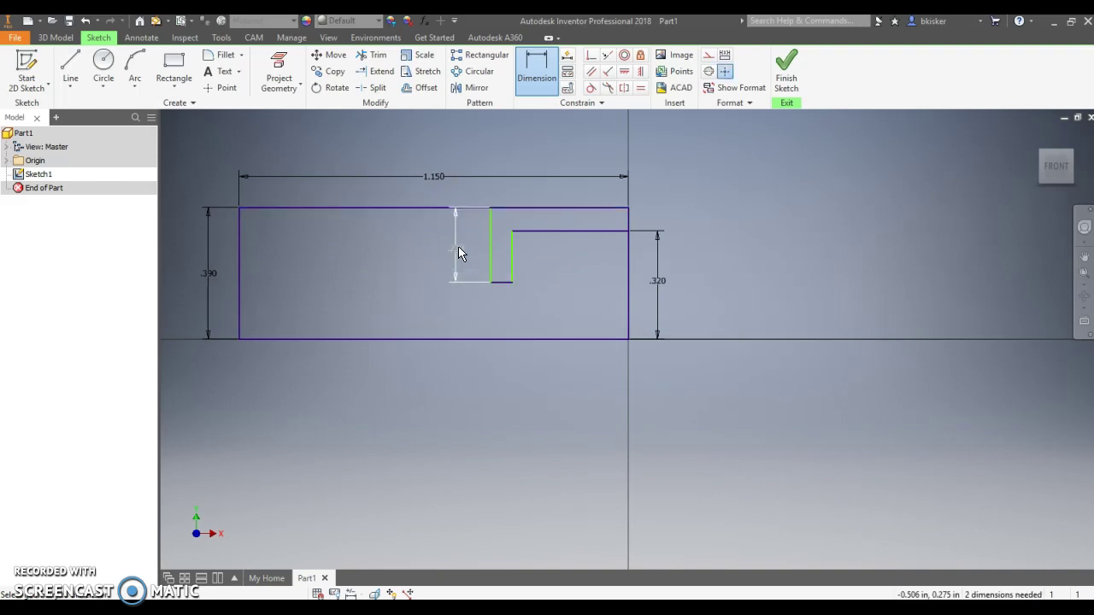
# Dimension the notch .30 from the profile's right end
pyautogui.click(488, 232)
pyautogui.click(574, 220)
pyautogui.click(628, 220)
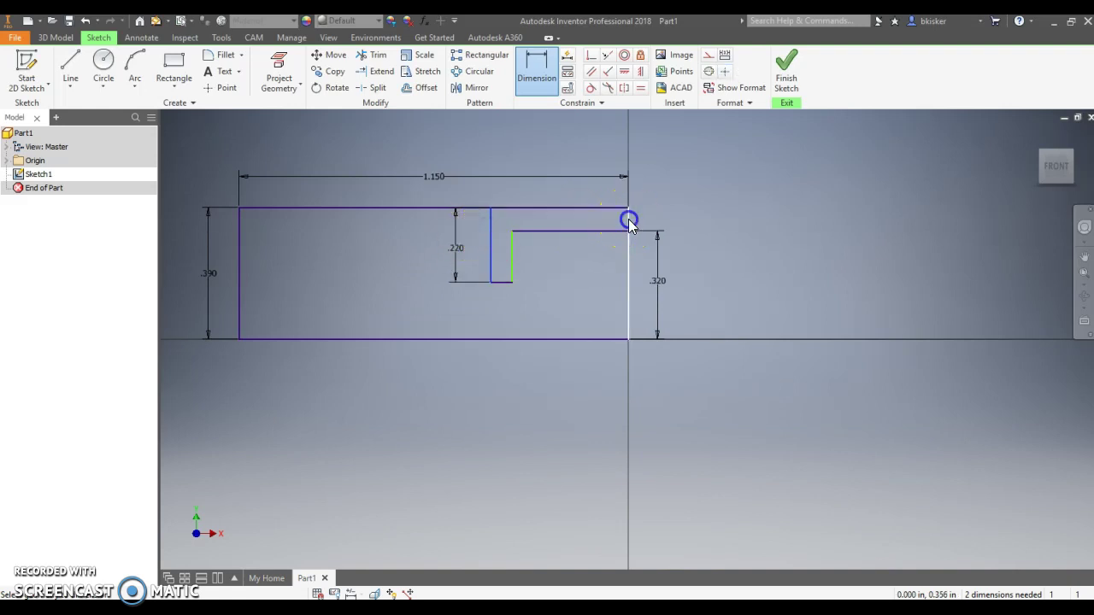
pyautogui.click(566, 193)
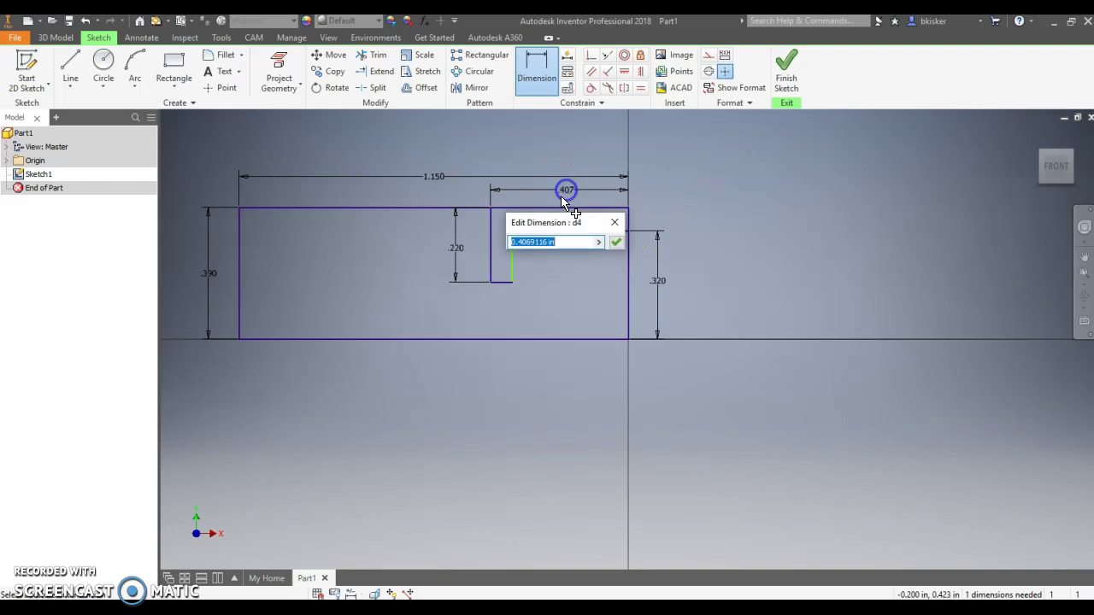
pyautogui.write('.30')
pyautogui.press('Return')
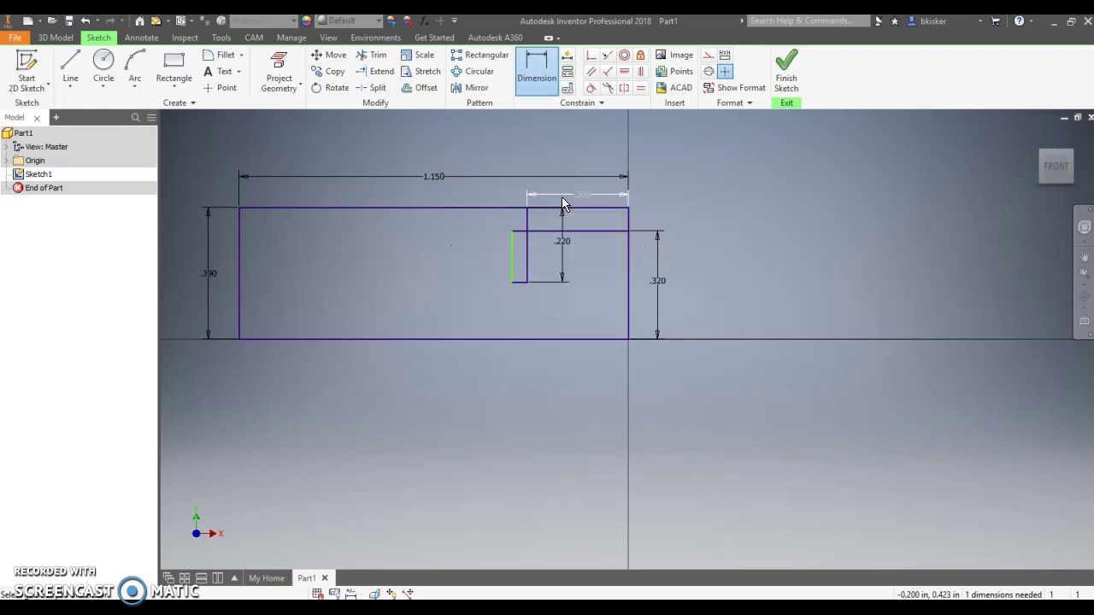
pyautogui.click(566, 182)
# Drag the notch's inner line to test its freedom and shift it left
pyautogui.press('Escape')
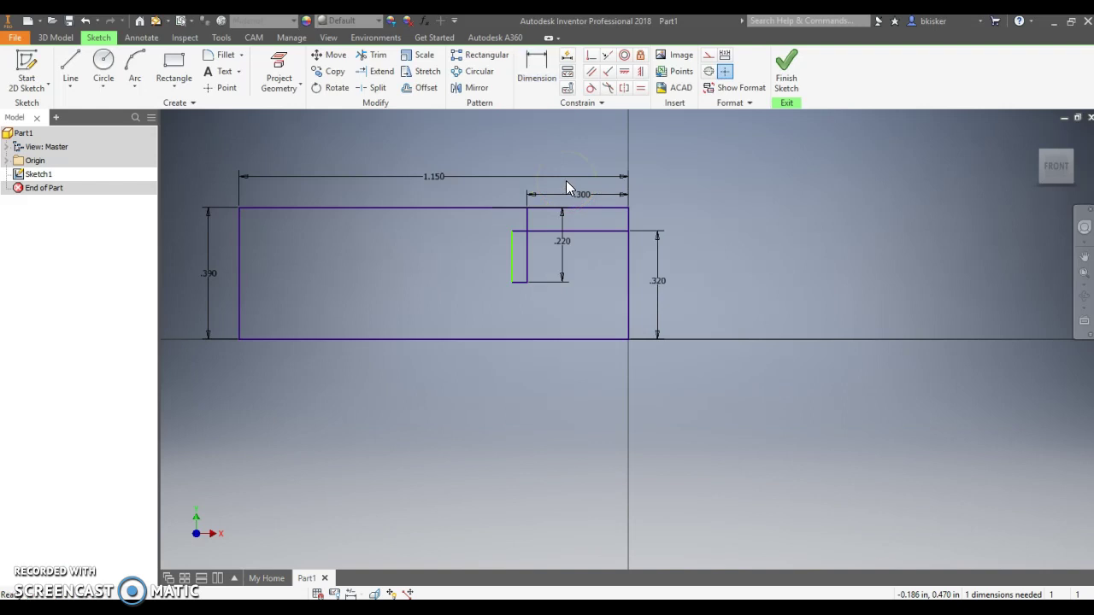
pyautogui.moveTo(566, 182)
pyautogui.mouseDown()
pyautogui.moveTo(524, 214)
pyautogui.moveTo(508, 247)
pyautogui.moveTo(542, 247)
pyautogui.mouseUp()
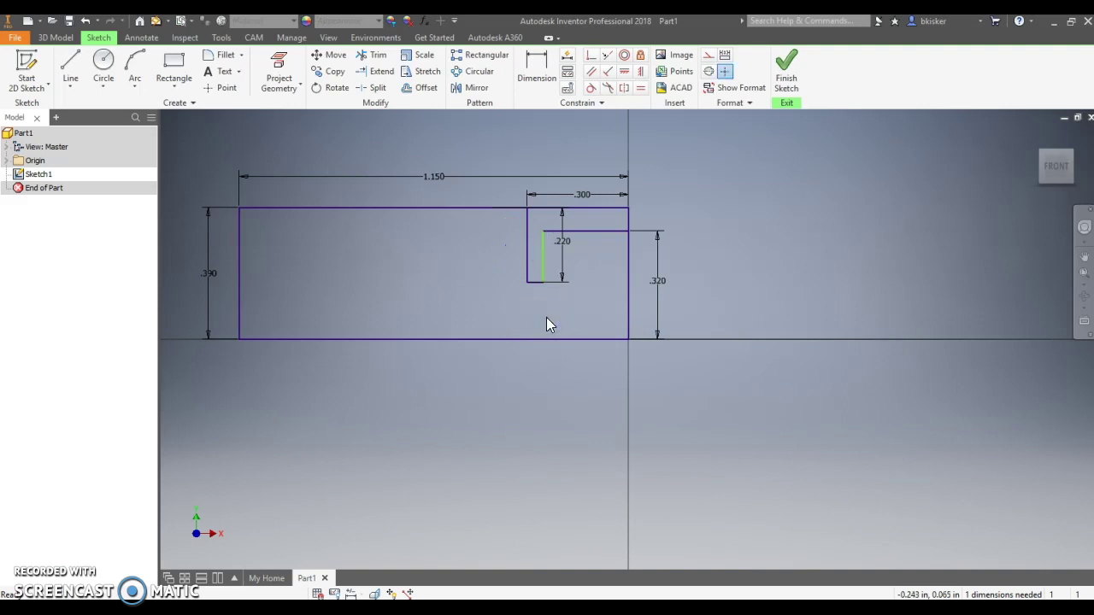
pyautogui.moveTo(543, 254)
pyautogui.mouseDown()
pyautogui.moveTo(393, 254)
pyautogui.moveTo(633, 253)
pyautogui.moveTo(480, 267)
pyautogui.moveTo(542, 253)
pyautogui.mouseUp()
# Dimension the gap between the two notch lines as .04
pyautogui.press('d')
pyautogui.click(484, 259)
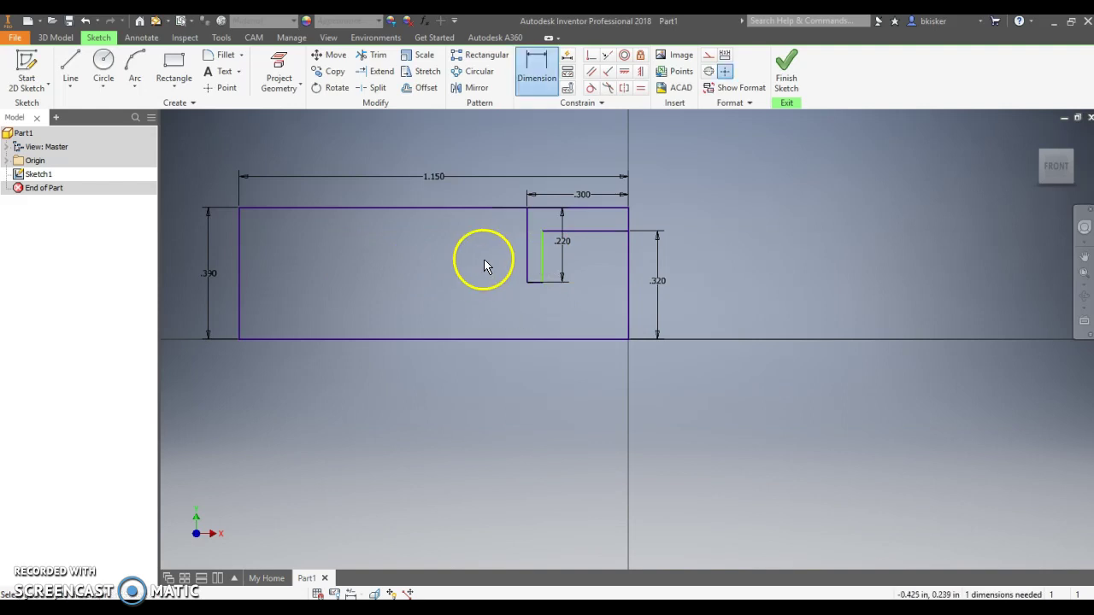
pyautogui.click(528, 260)
pyautogui.click(541, 261)
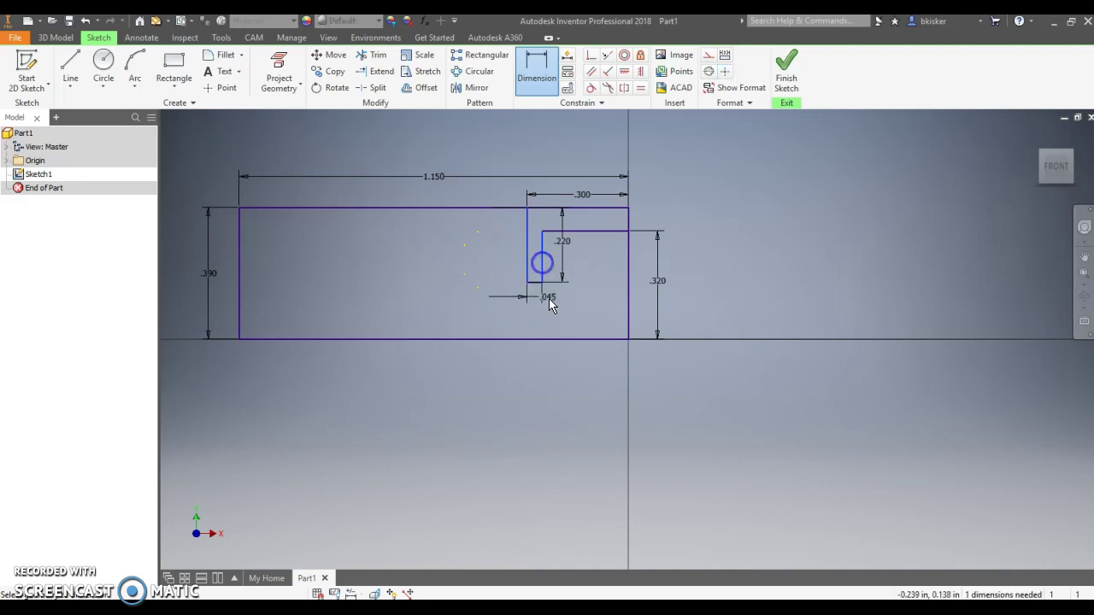
pyautogui.click(576, 303)
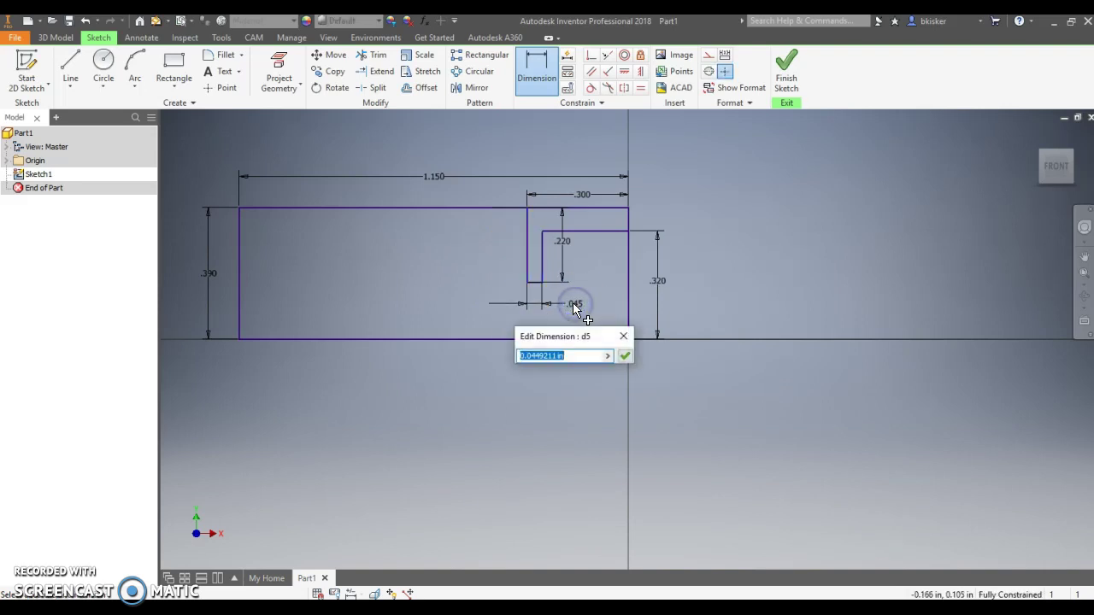
pyautogui.write('.04')
pyautogui.press('Return')
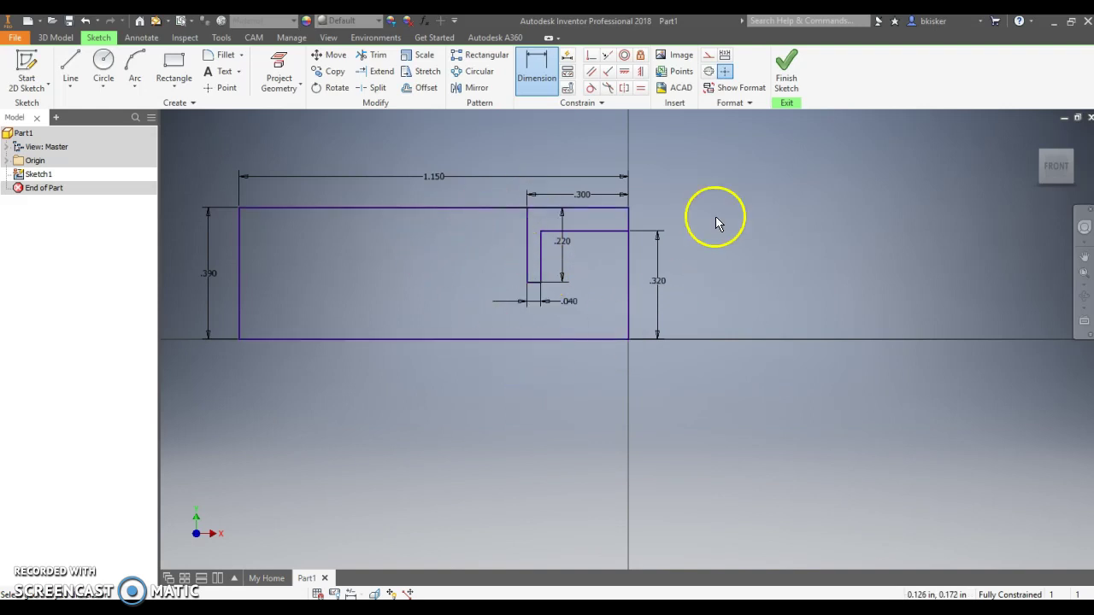
# Finish Sketch1 and return to the 3D modeling environment
pyautogui.click(793, 80)
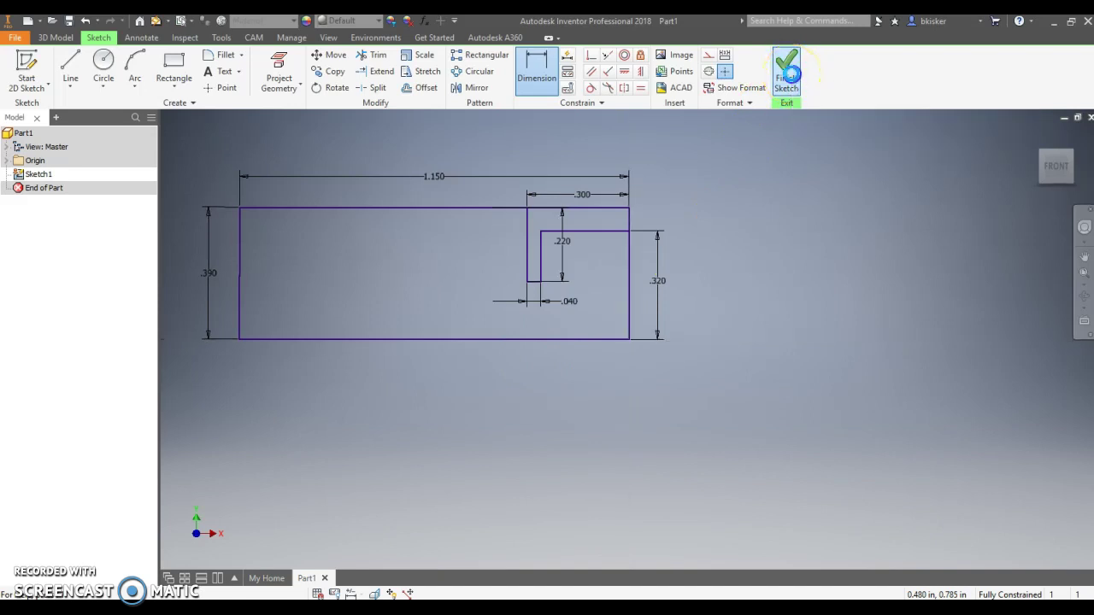
pyautogui.scroll(-3, 299, 374)
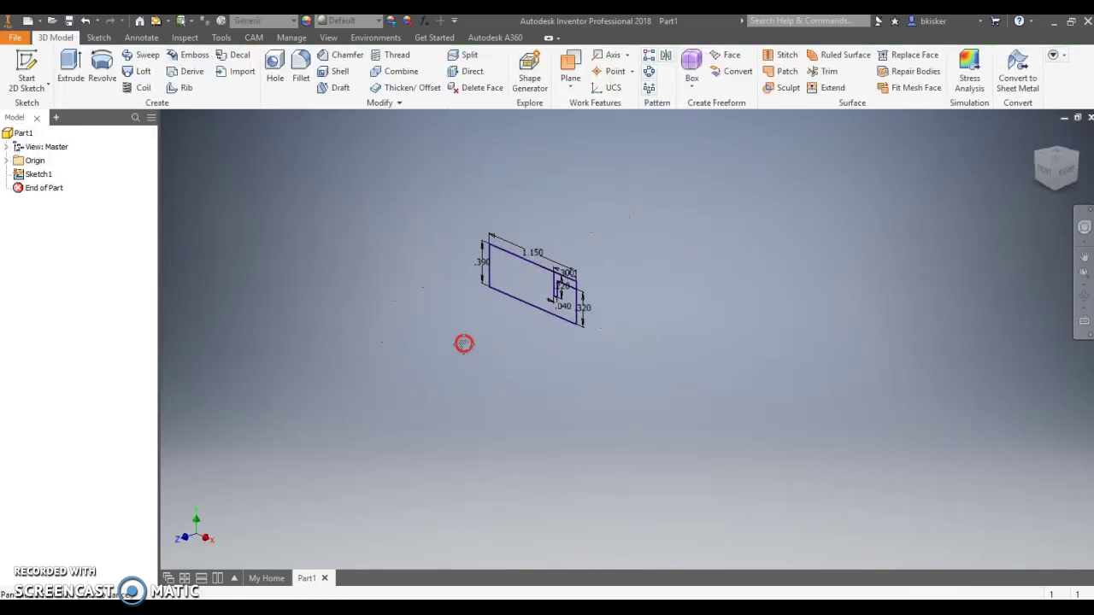
pyautogui.scroll(3, 490, 364)
pyautogui.scroll(-1, 473, 393)
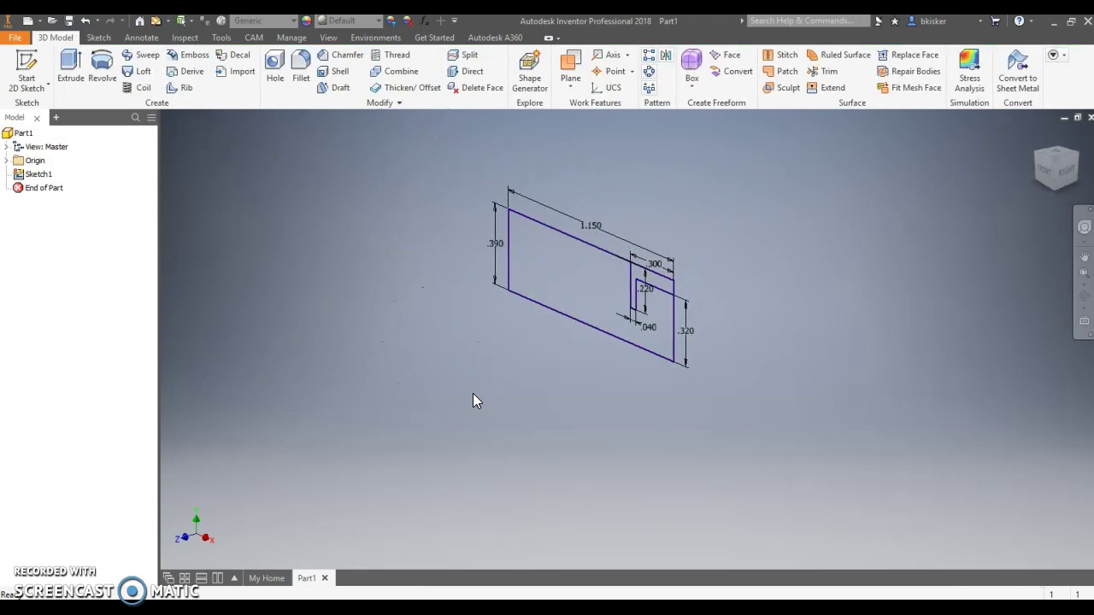
# Extrude the notched profile 0.3 in the reversed direction, then orbit to view the block
pyautogui.press('e')
pyautogui.click(552, 287)
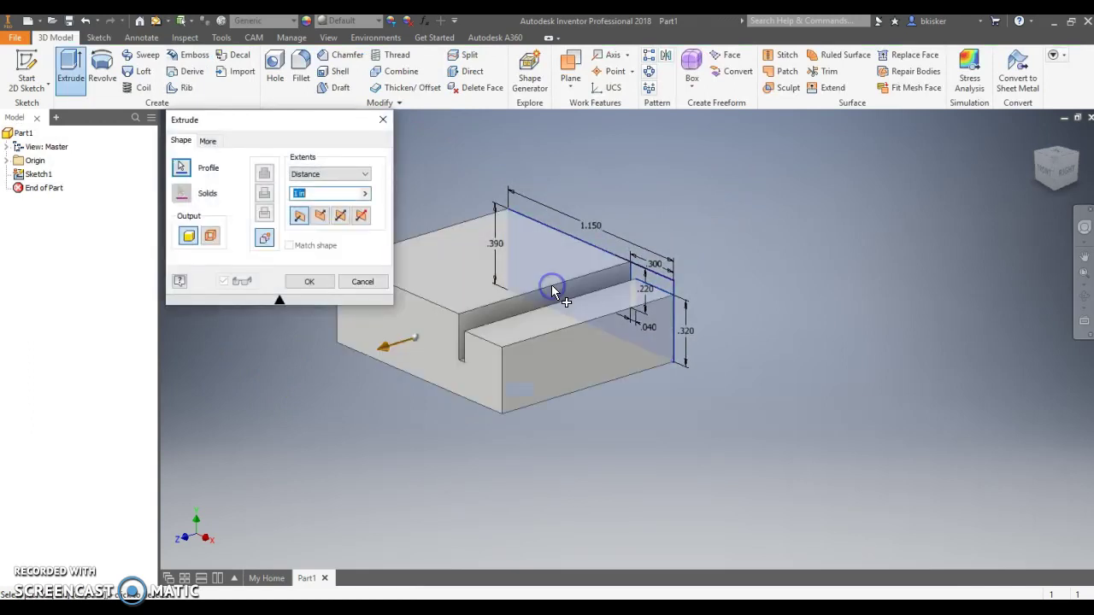
pyautogui.click(319, 214)
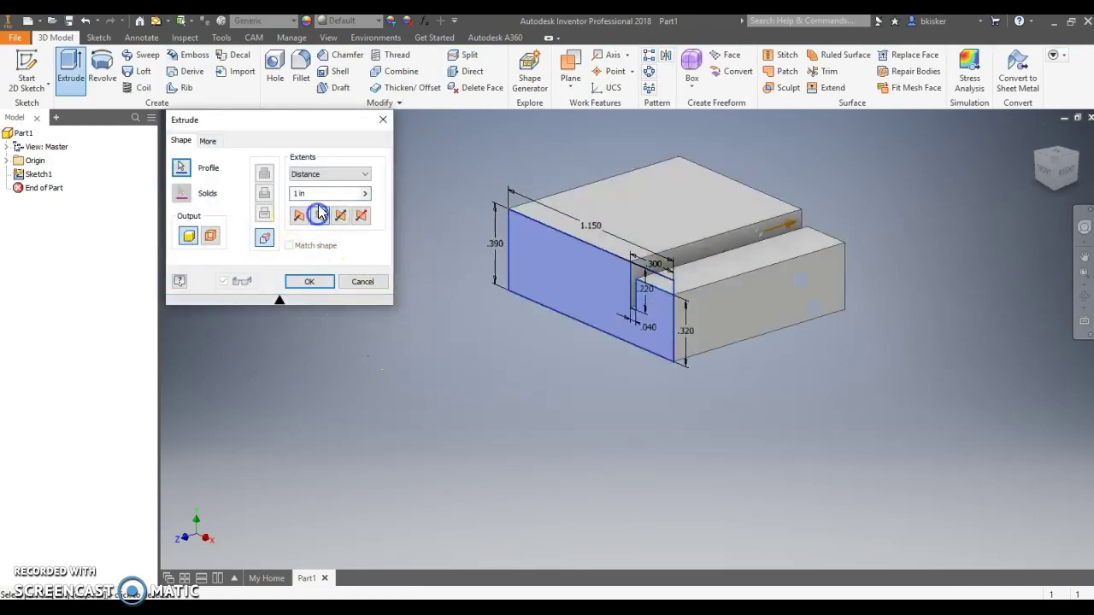
pyautogui.click(292, 195)
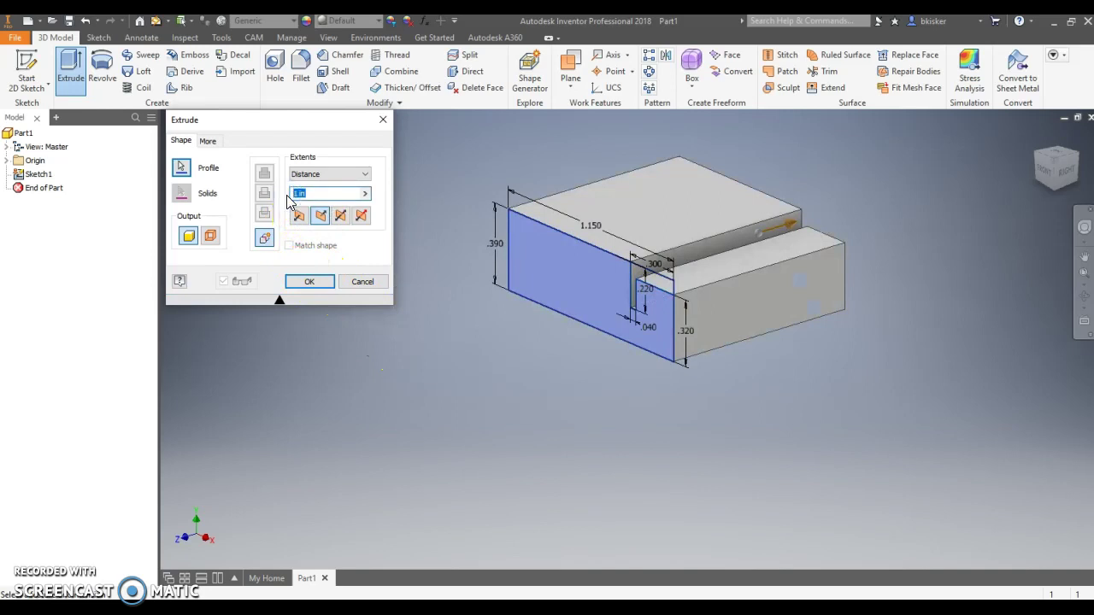
pyautogui.write('.3')
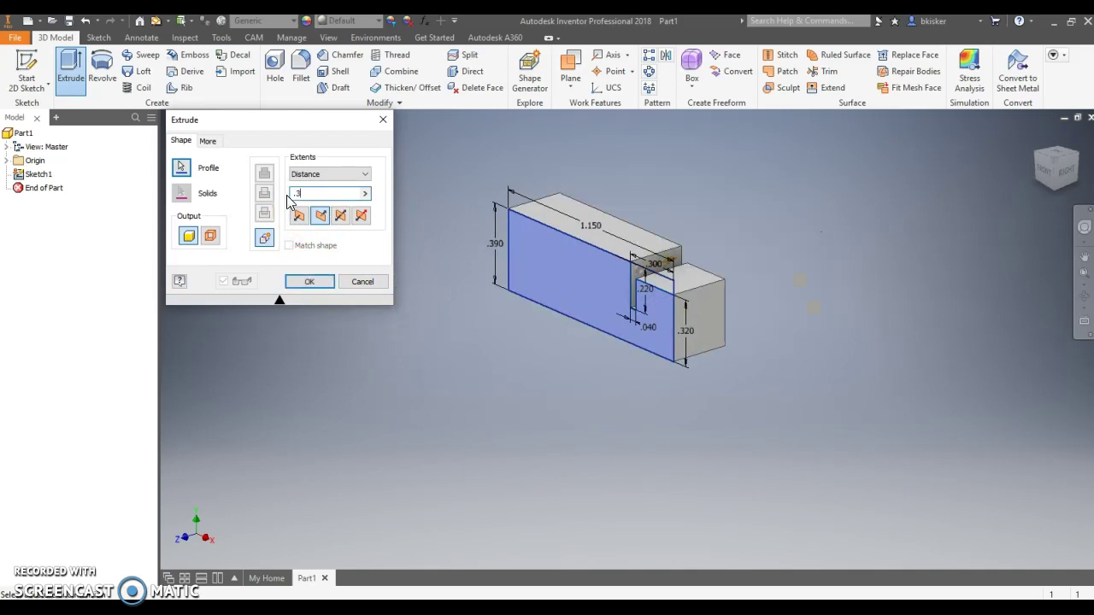
pyautogui.press('Return')
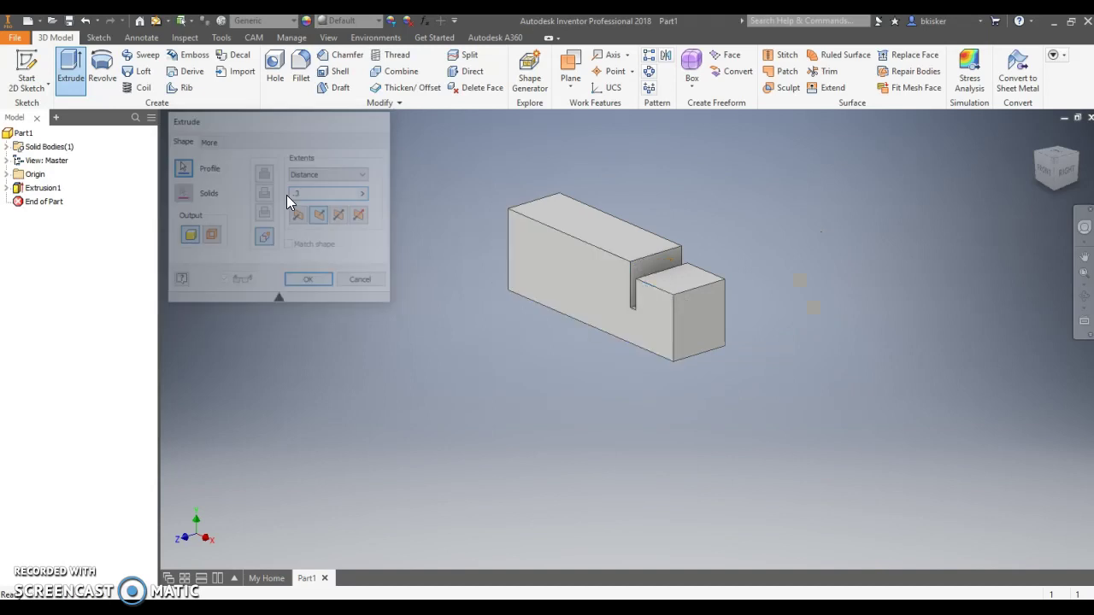
pyautogui.scroll(-3, 617, 386)
pyautogui.moveTo(792, 390)
pyautogui.keyDown('shift'); pyautogui.mouseDown(button='middle')
pyautogui.moveTo(760, 437)
pyautogui.moveTo(712, 447)
pyautogui.moveTo(552, 428)
pyautogui.mouseUp(button='middle'); pyautogui.keyUp('shift')
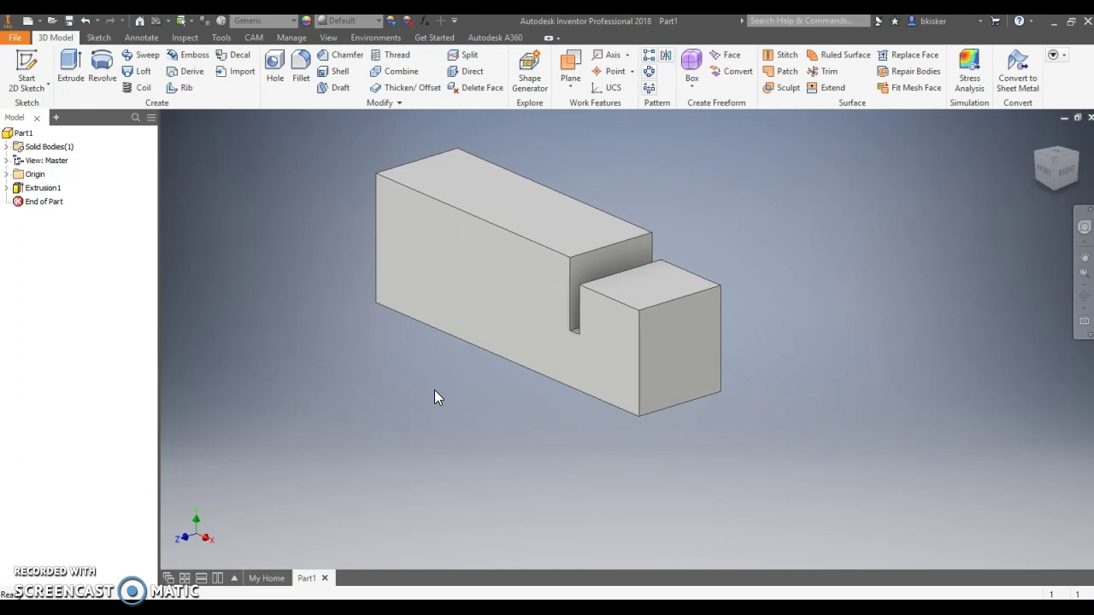
# Fillet the block's top back and top-left edges with a 0.1 radius
pyautogui.click(298, 68)
pyautogui.moveTo(293, 117); pyautogui.dragTo(874, 118)
pyautogui.click(444, 158)
pyautogui.click(410, 166)
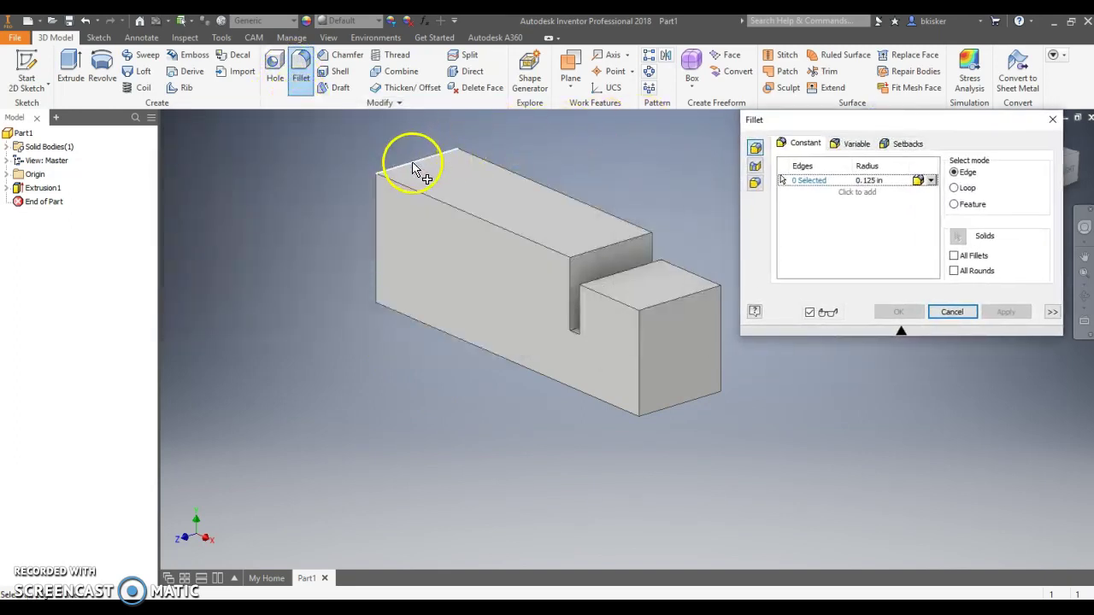
pyautogui.click(866, 179)
pyautogui.write('.1')
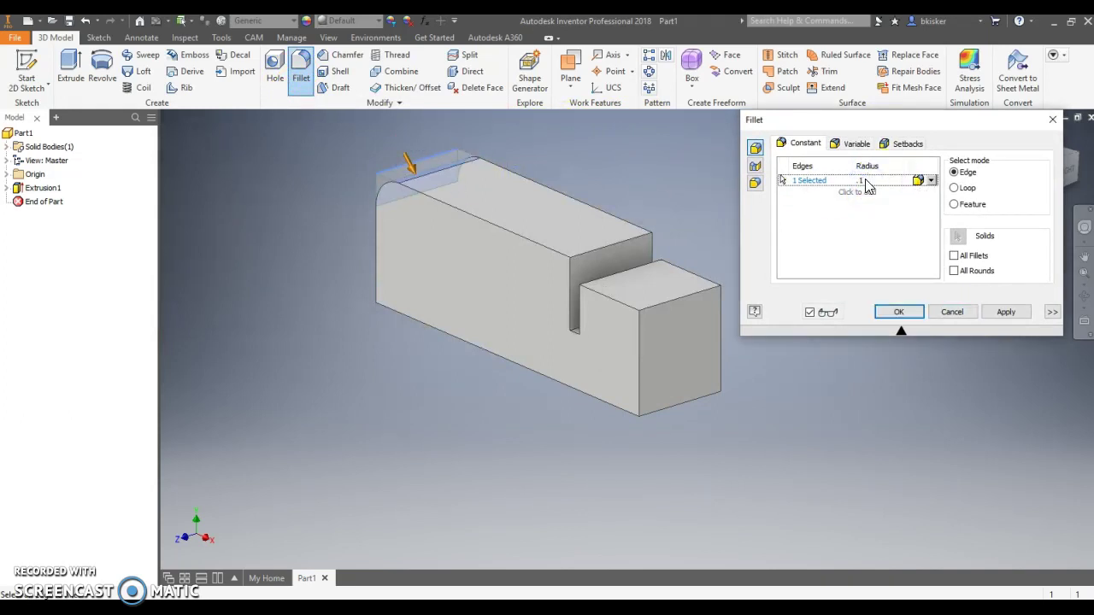
pyautogui.click(1000, 313)
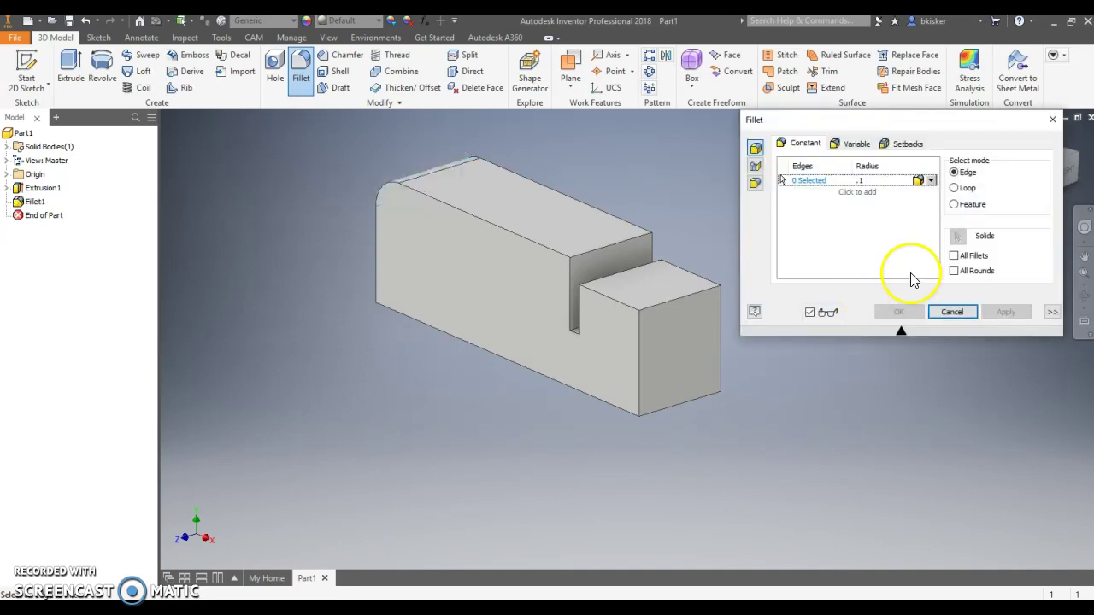
# Fillet the slot's inside corner edge, entering a 0.4 radius
pyautogui.scroll(-5, 574, 336)
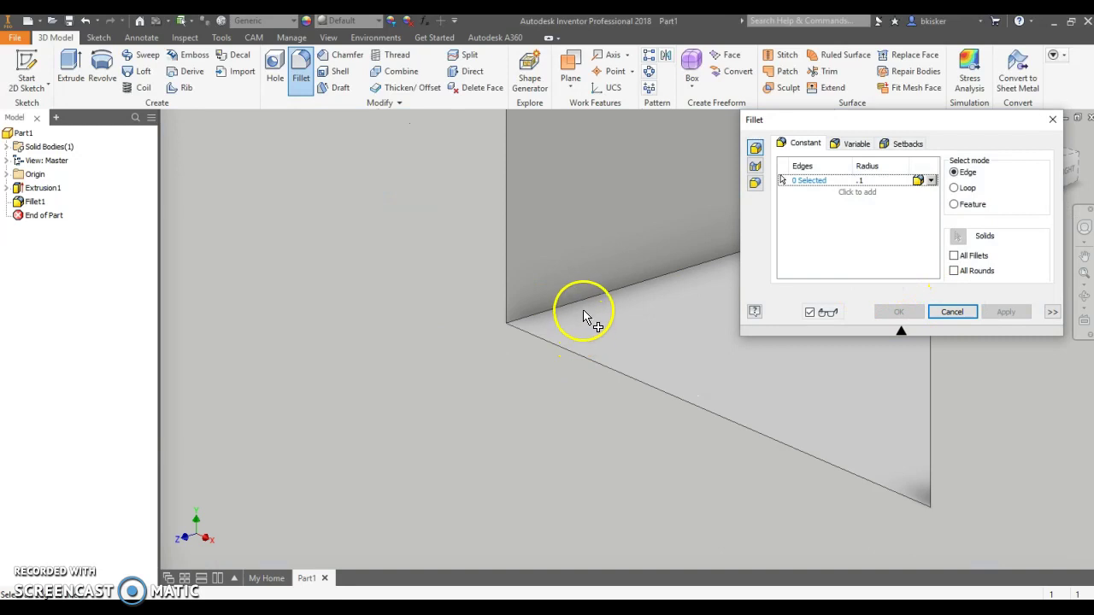
pyautogui.click(576, 309)
pyautogui.scroll(5, 586, 311)
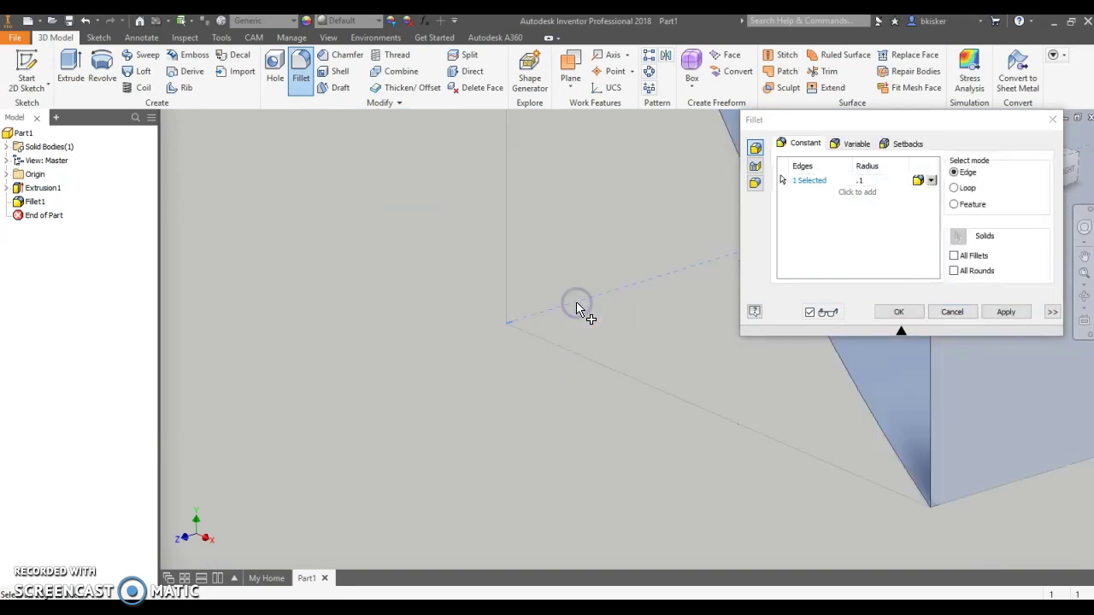
pyautogui.click(867, 180)
pyautogui.click(867, 181)
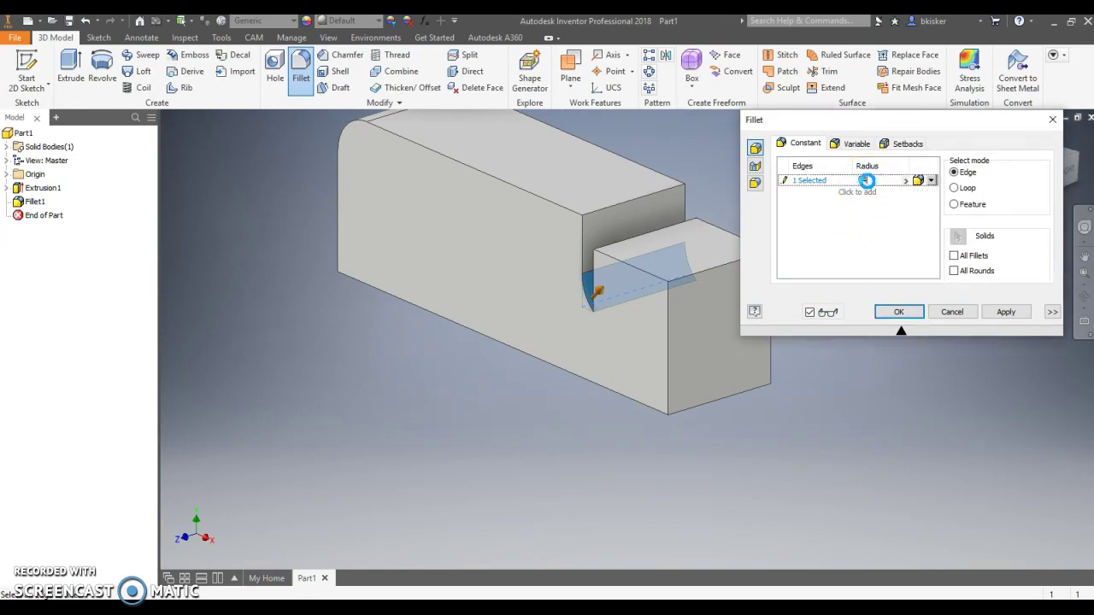
pyautogui.write('0.4')
pyautogui.click(935, 314)
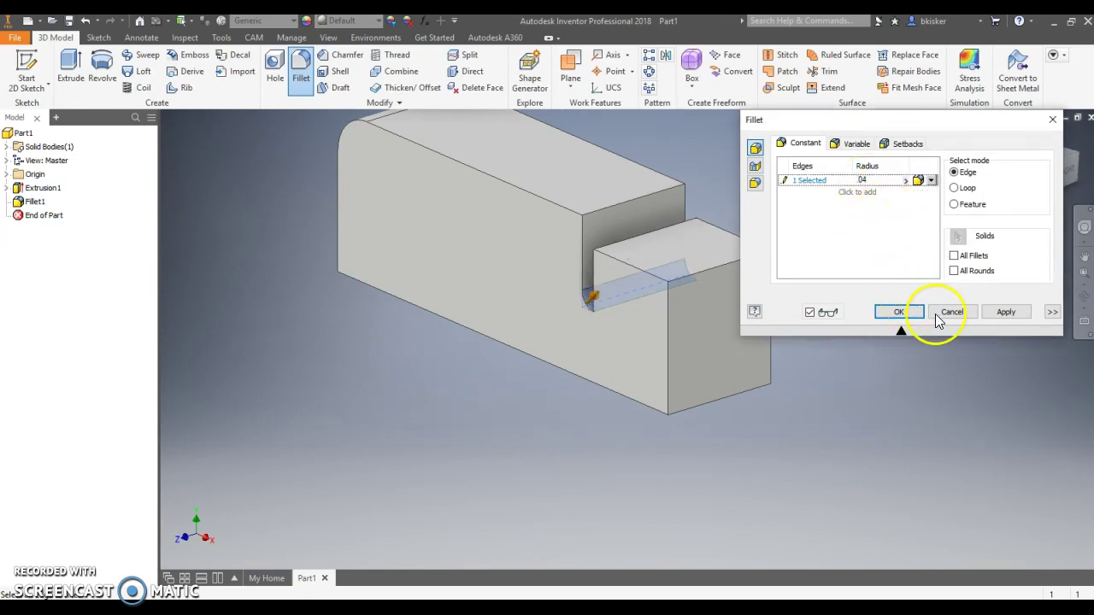
pyautogui.click(1007, 313)
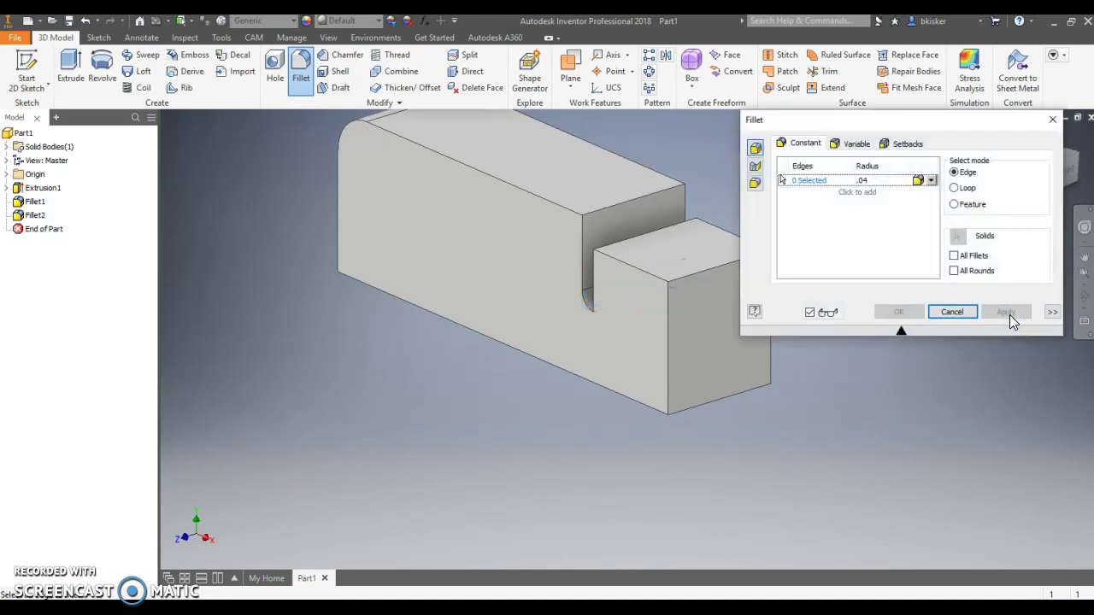
# Round the slot's upper edge with a .05 radius fillet as Fillet3
pyautogui.click(651, 197)
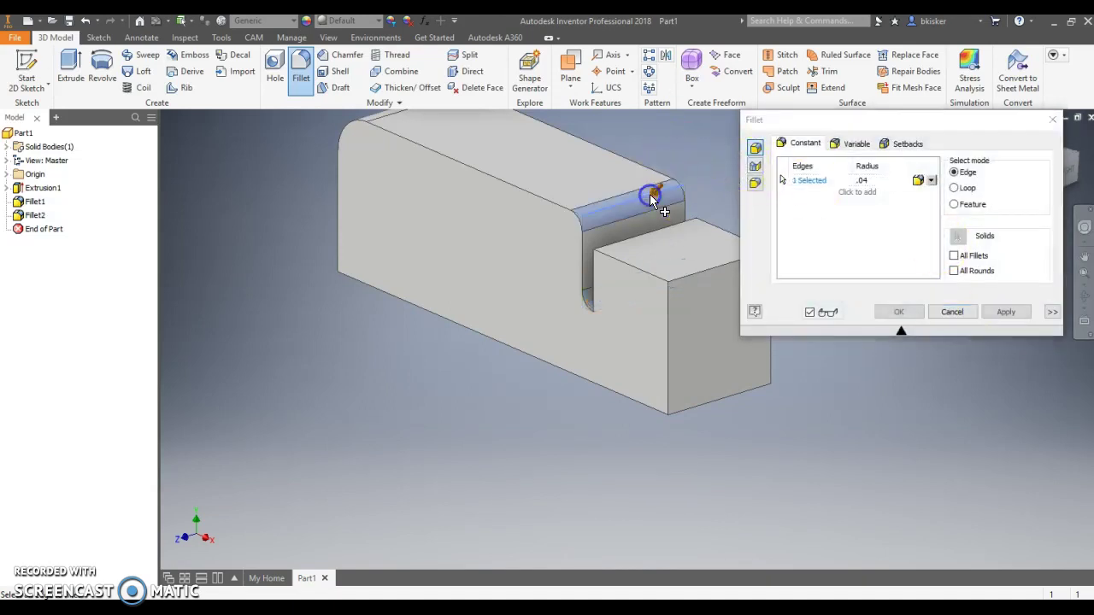
pyautogui.click(875, 181)
pyautogui.press('BackSpace')
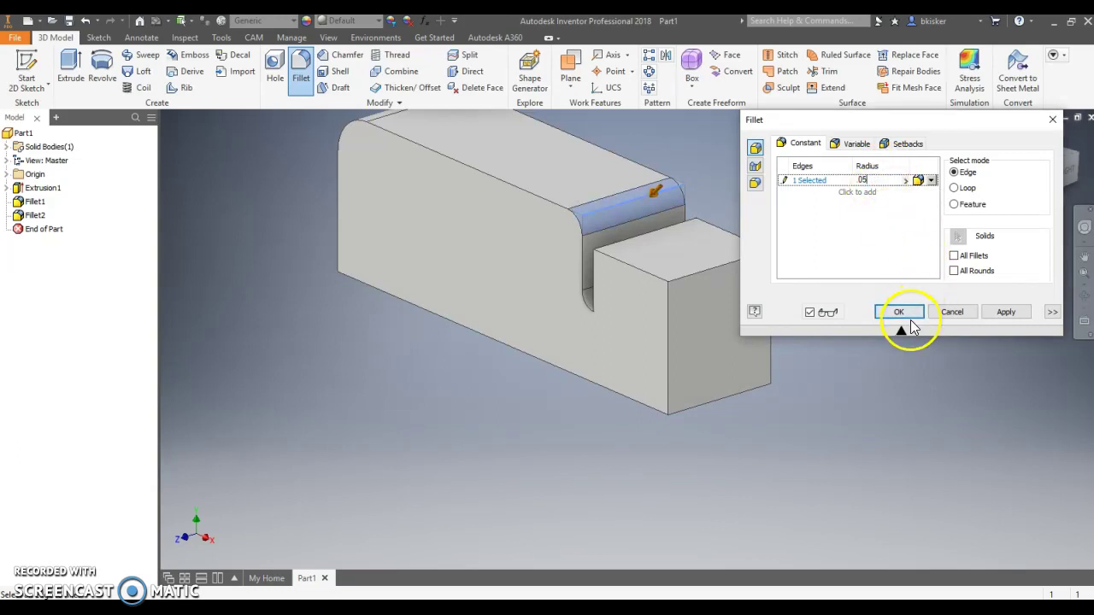
pyautogui.click(899, 312)
pyautogui.scroll(-4, 903, 298)
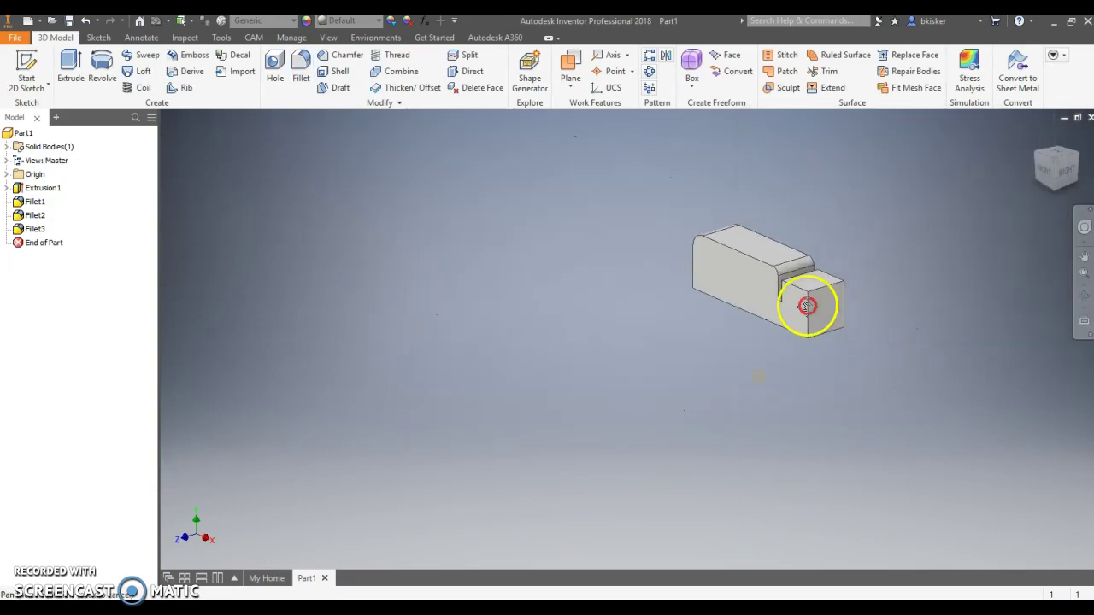
# Mirror the whole solid across the block's square right end face
pyautogui.moveTo(806, 305); pyautogui.dragTo(643, 307, button='middle')
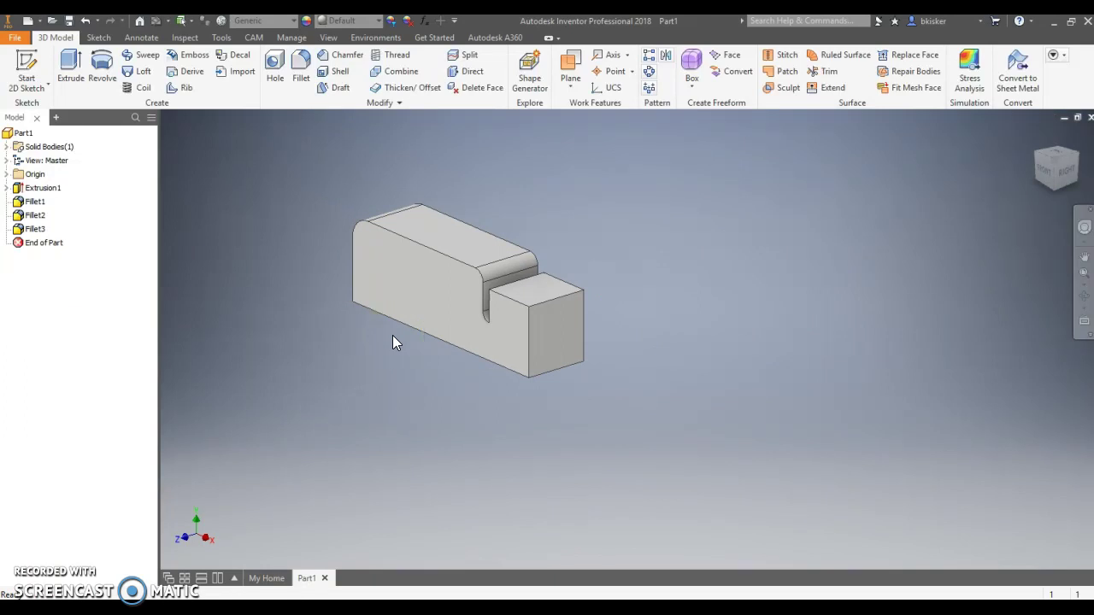
pyautogui.click(666, 58)
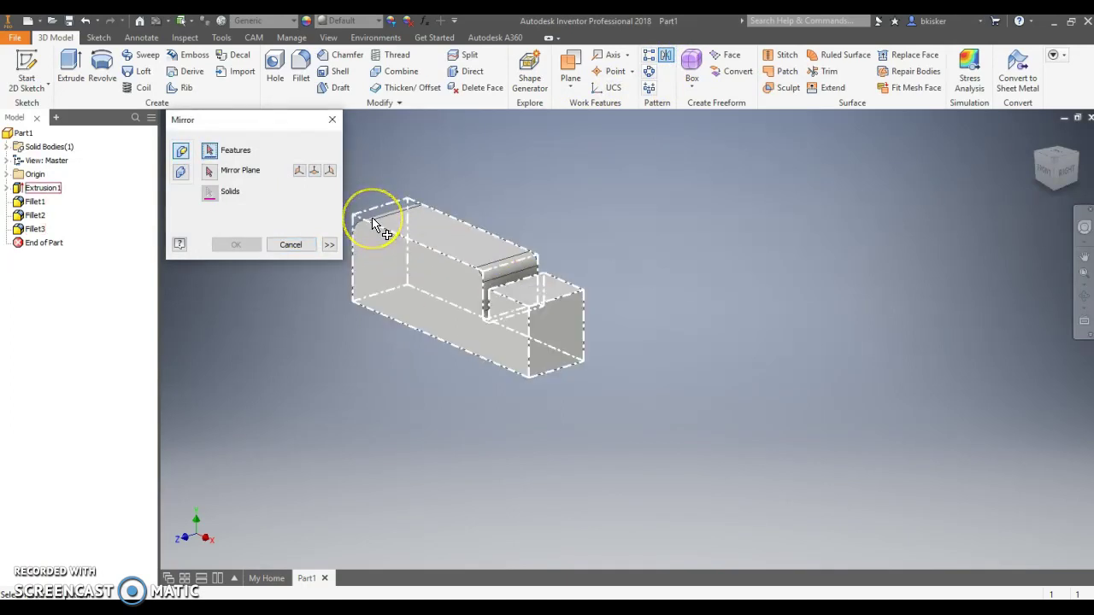
pyautogui.click(178, 174)
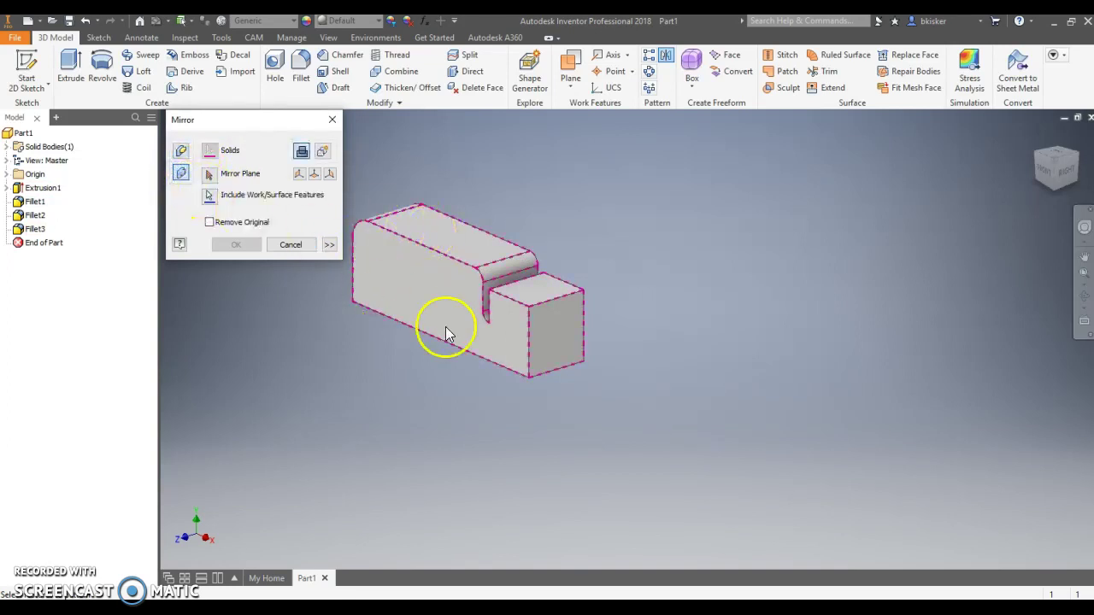
pyautogui.click(209, 178)
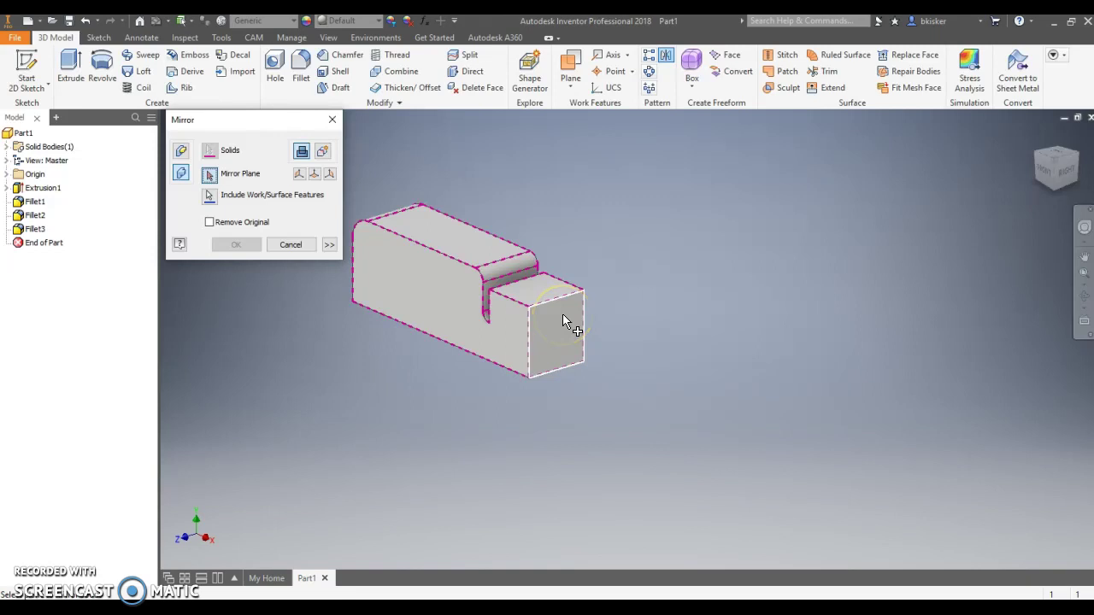
pyautogui.click(581, 334)
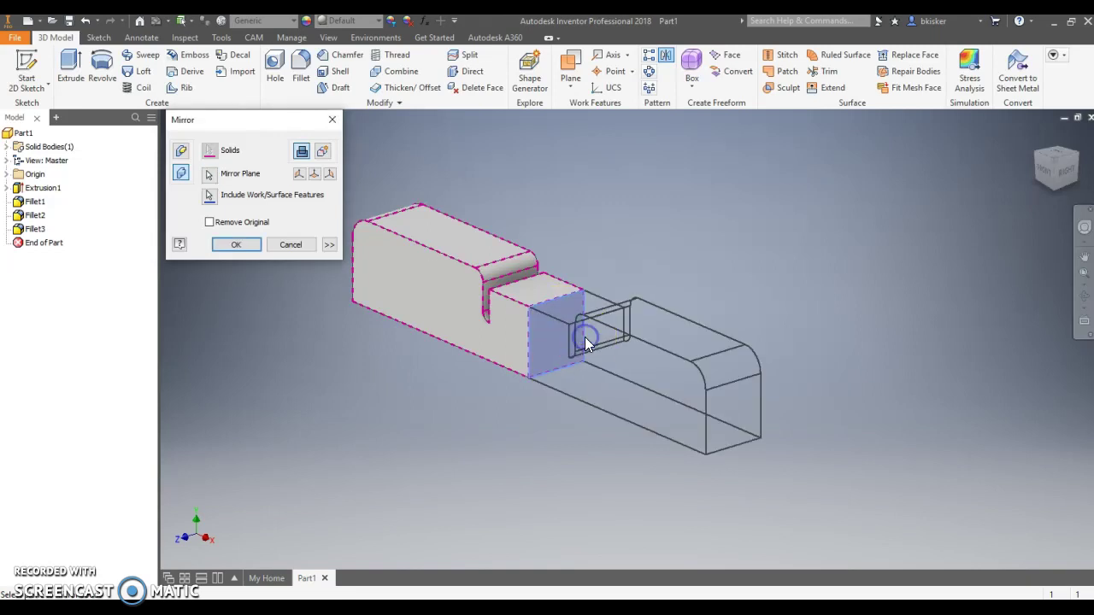
pyautogui.click(245, 253)
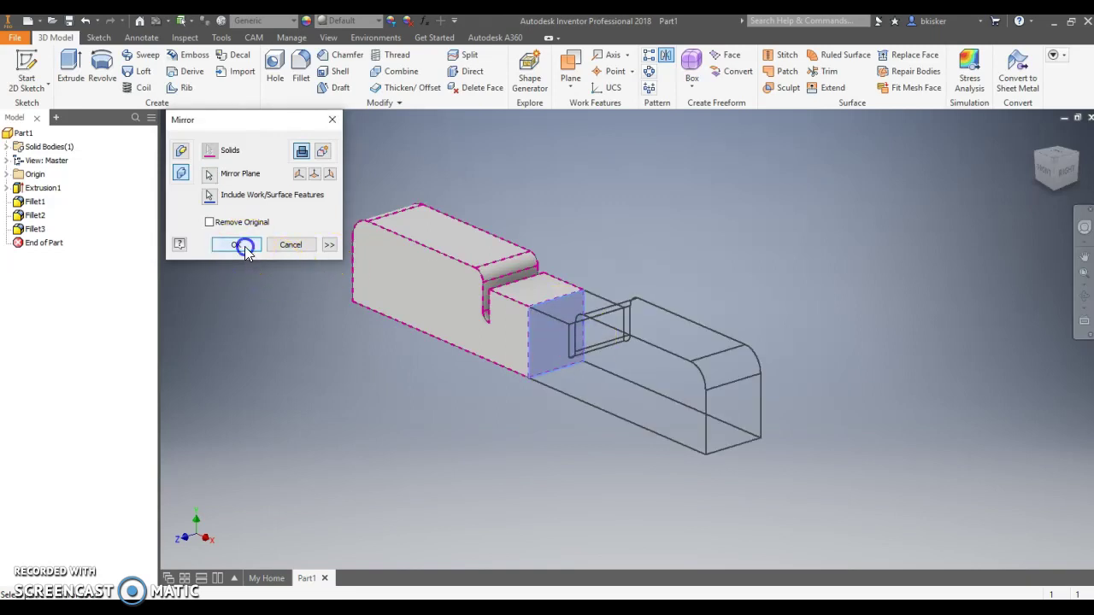
pyautogui.click(289, 346)
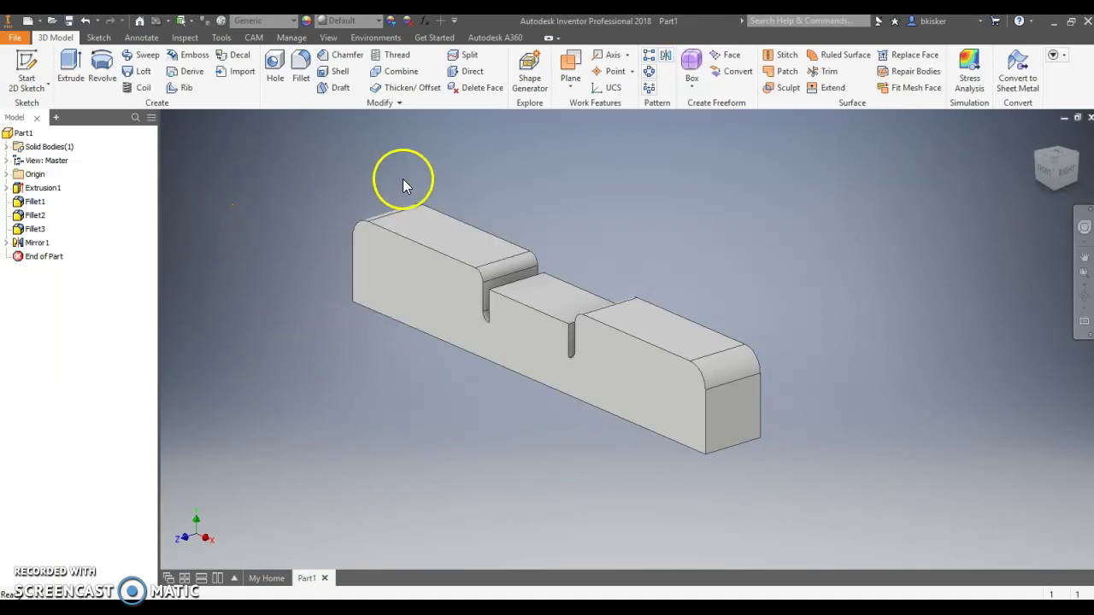
# Mirror the lengthened solid across its bottom face, rotating the view to reach it
pyautogui.click(665, 56)
pyautogui.click(182, 173)
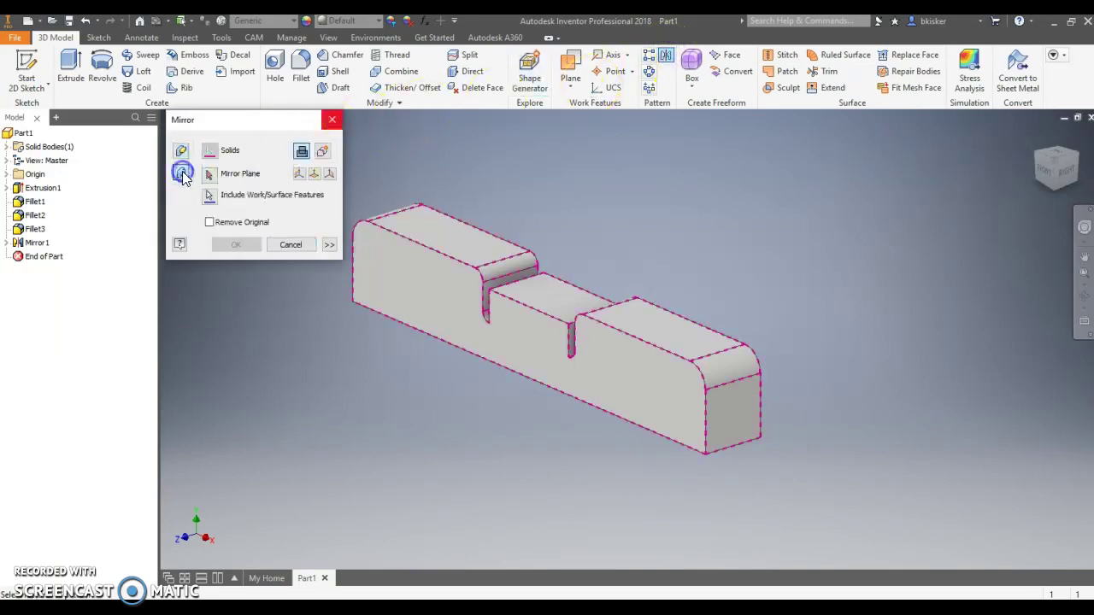
pyautogui.click(1055, 196)
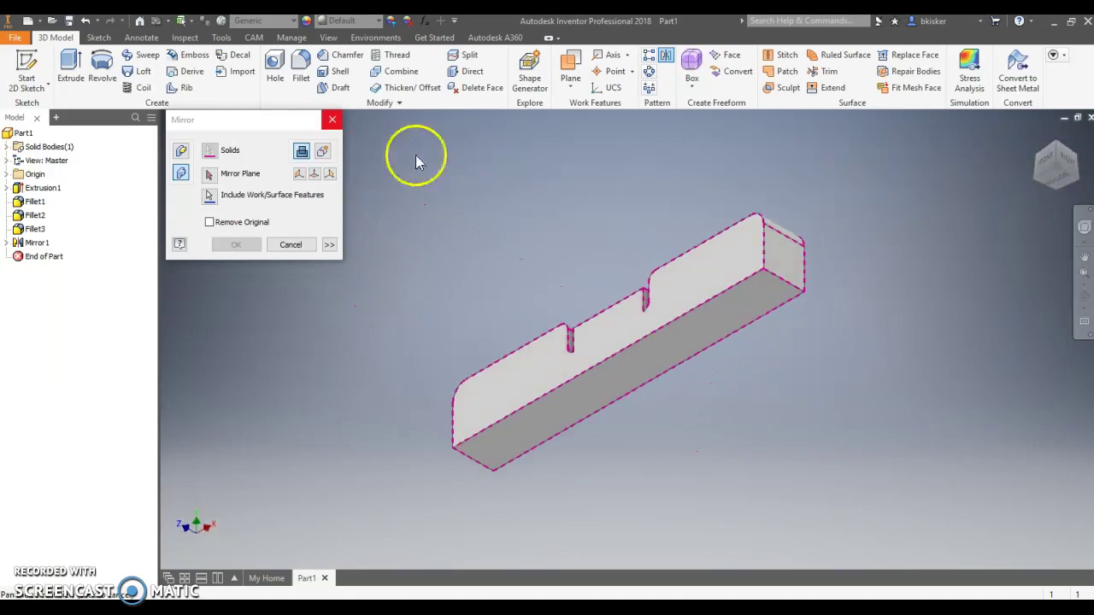
pyautogui.click(218, 179)
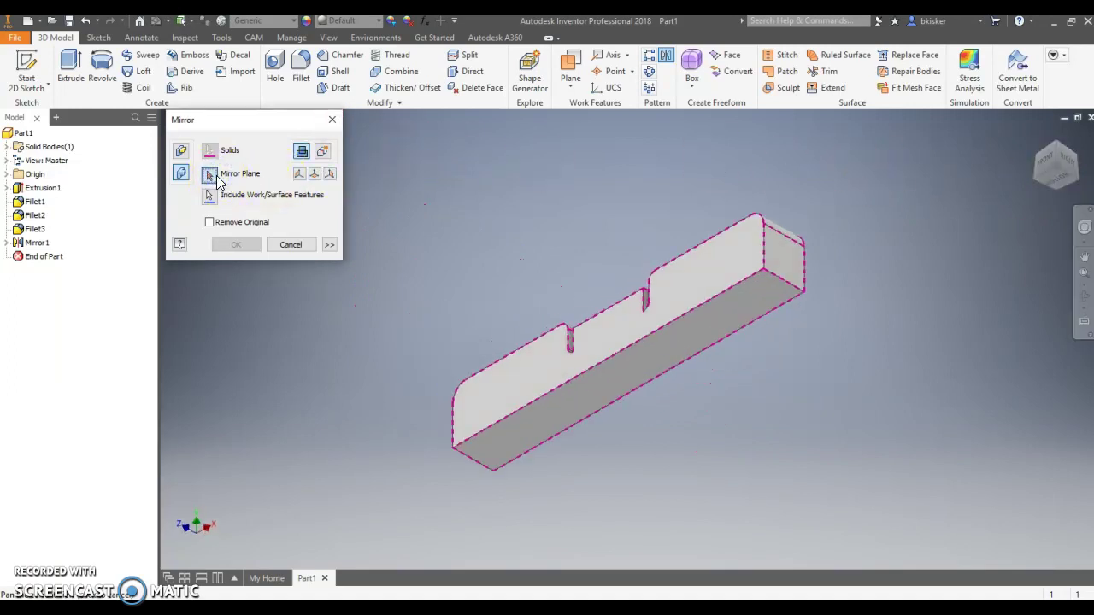
pyautogui.click(596, 402)
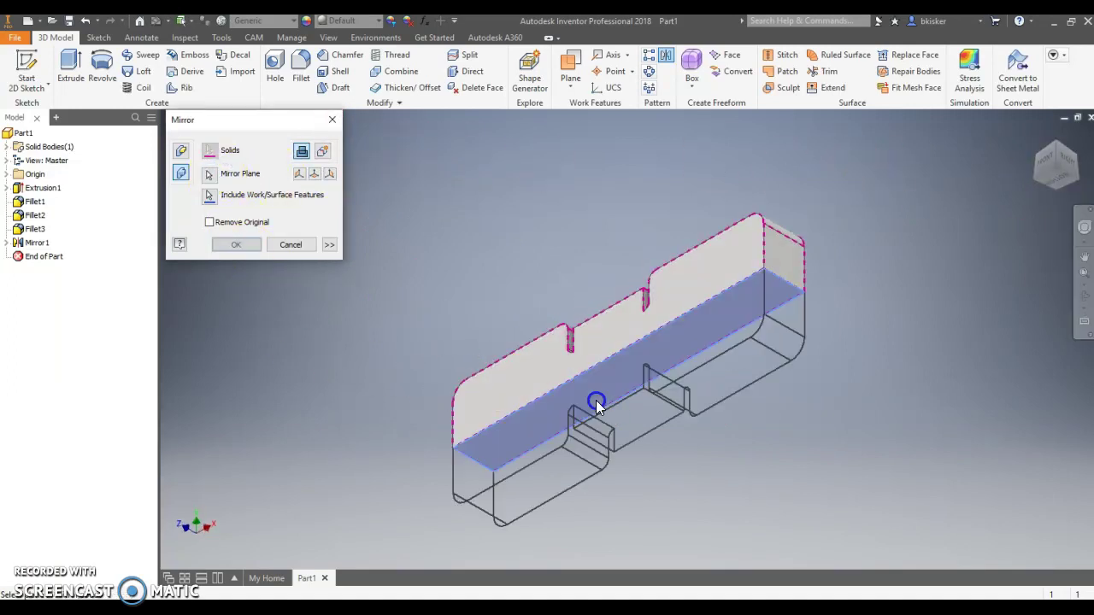
pyautogui.click(222, 245)
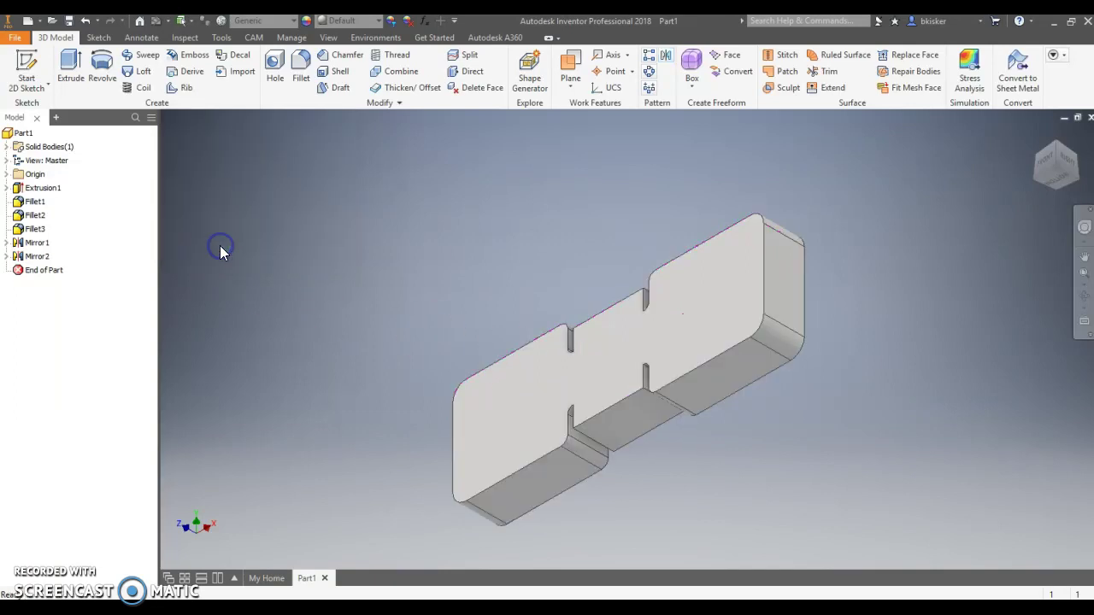
# Apply a bright green tint (RGB 34, 219, 25) to the entire connector body using Adjust
pyautogui.click(1034, 146)
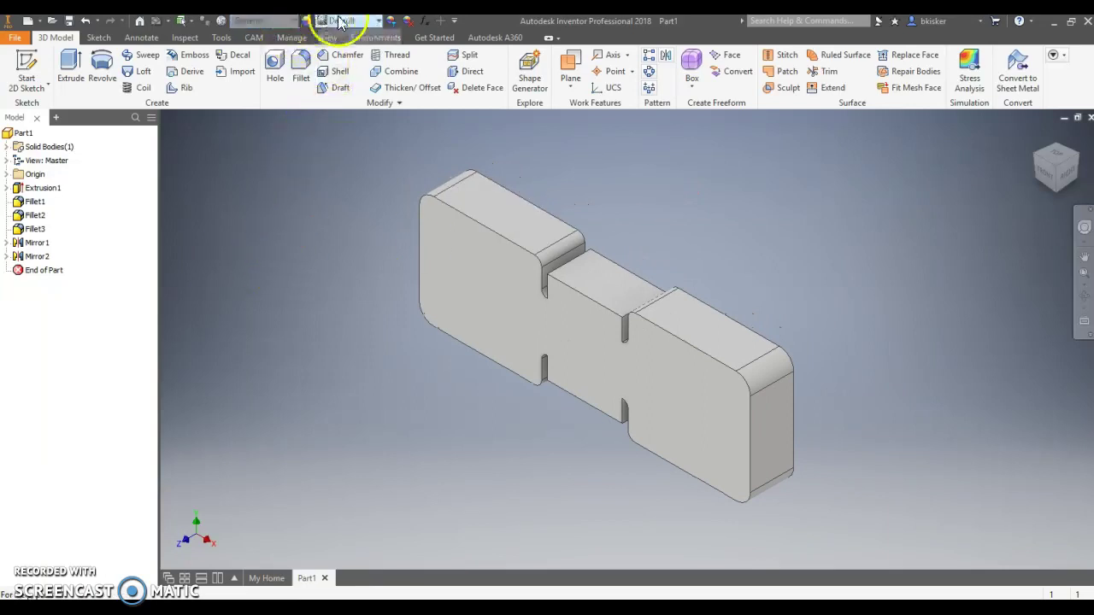
pyautogui.click(391, 20)
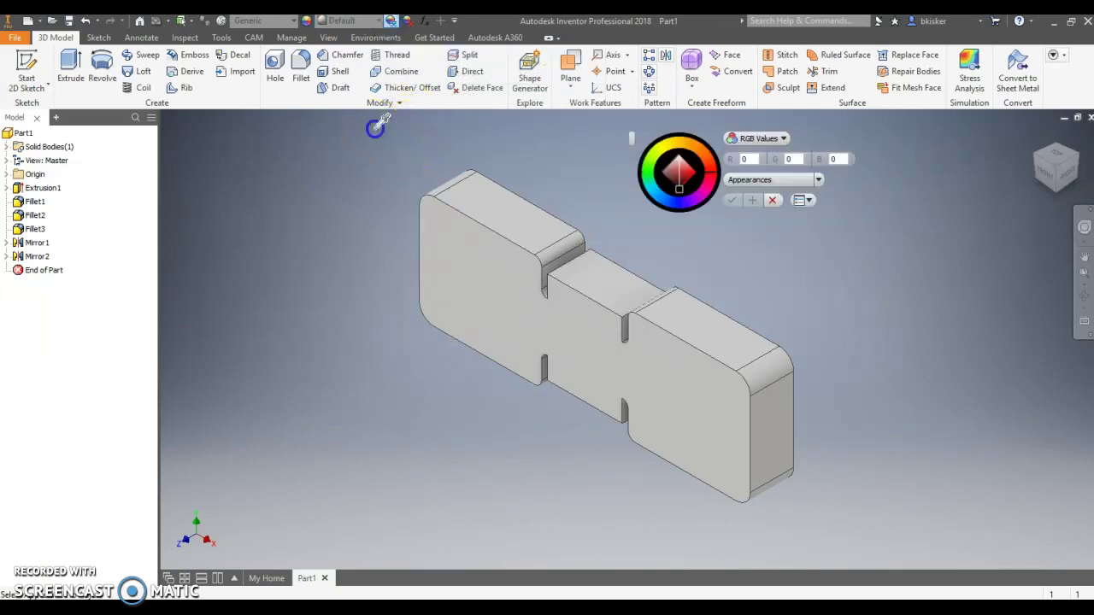
pyautogui.moveTo(377, 126); pyautogui.dragTo(940, 539)
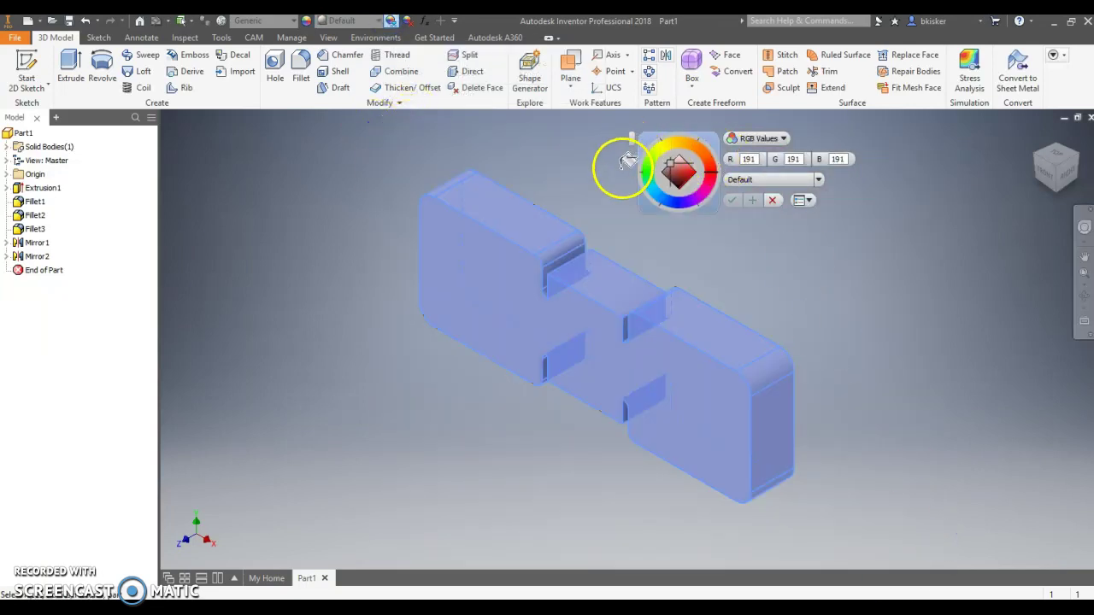
pyautogui.moveTo(627, 162); pyautogui.dragTo(689, 177)
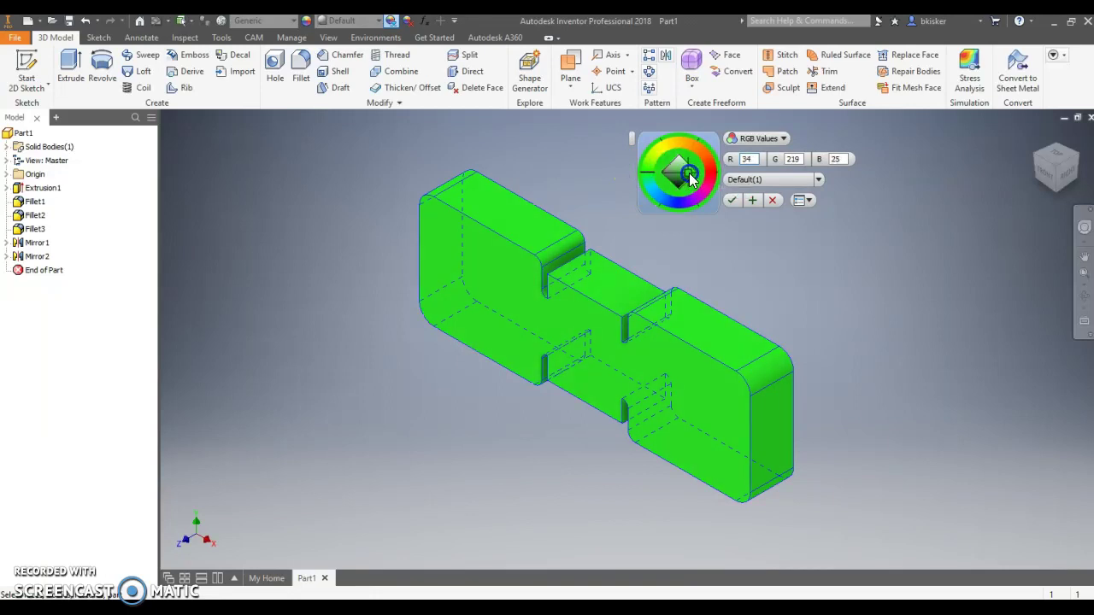
pyautogui.click(731, 200)
pyautogui.click(769, 238)
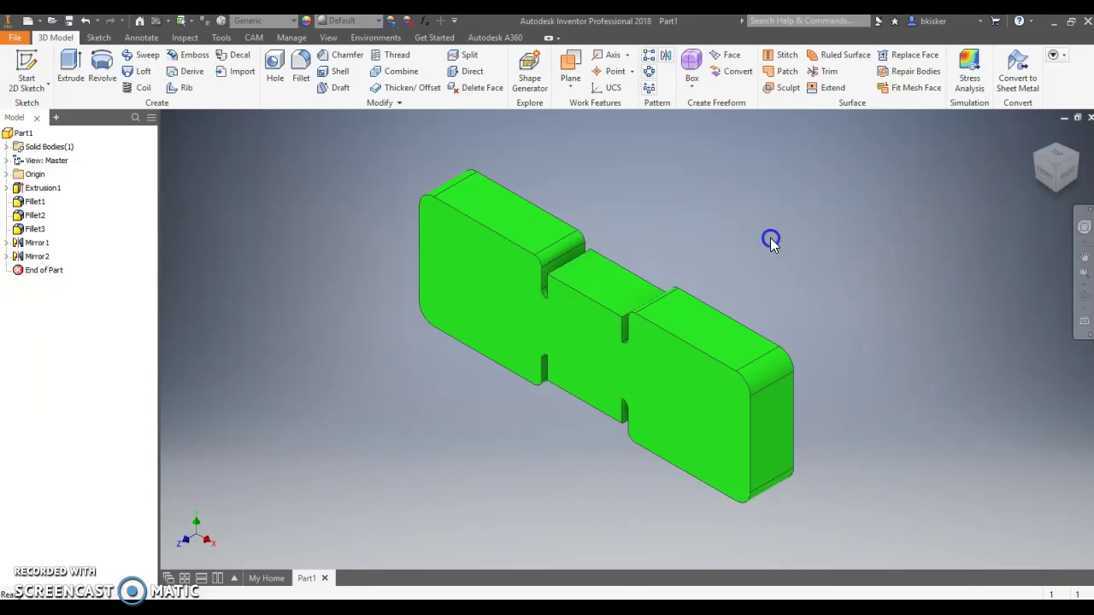
pyautogui.click(1056, 174)
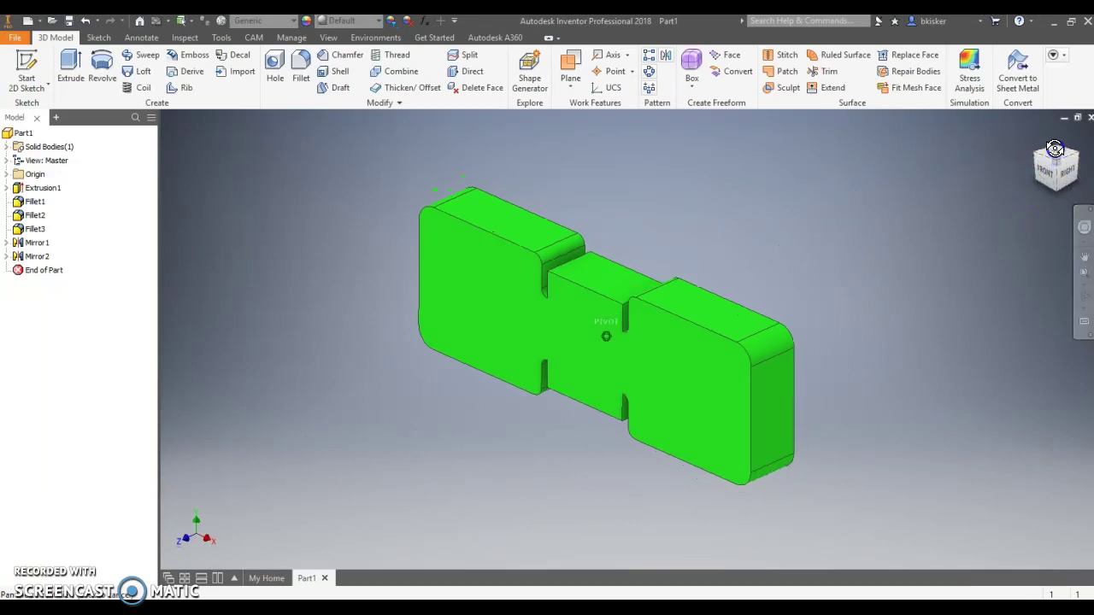
pyautogui.click(1054, 172)
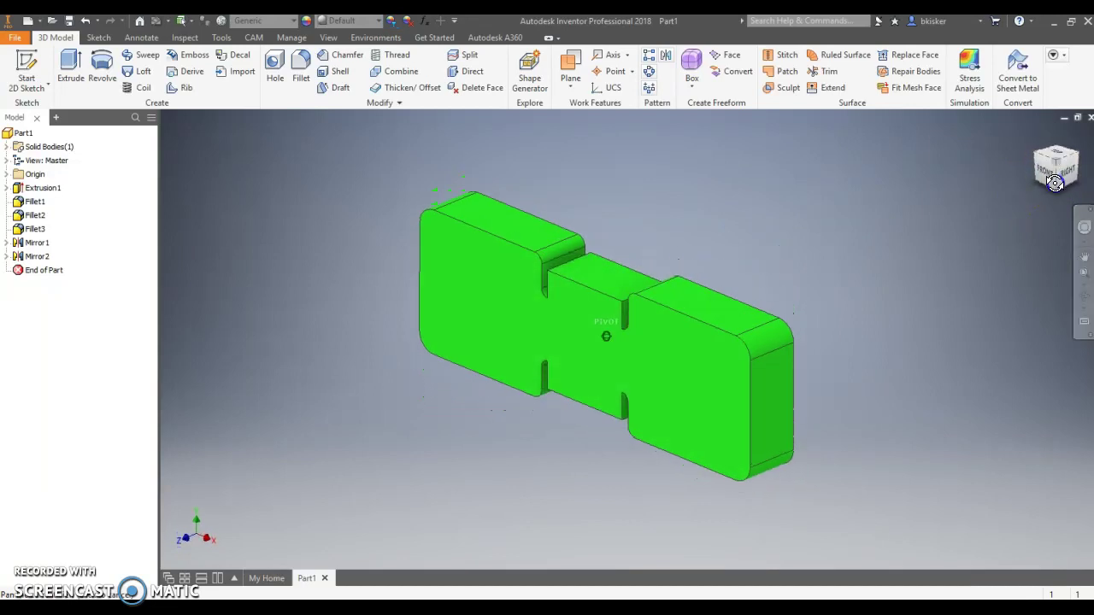